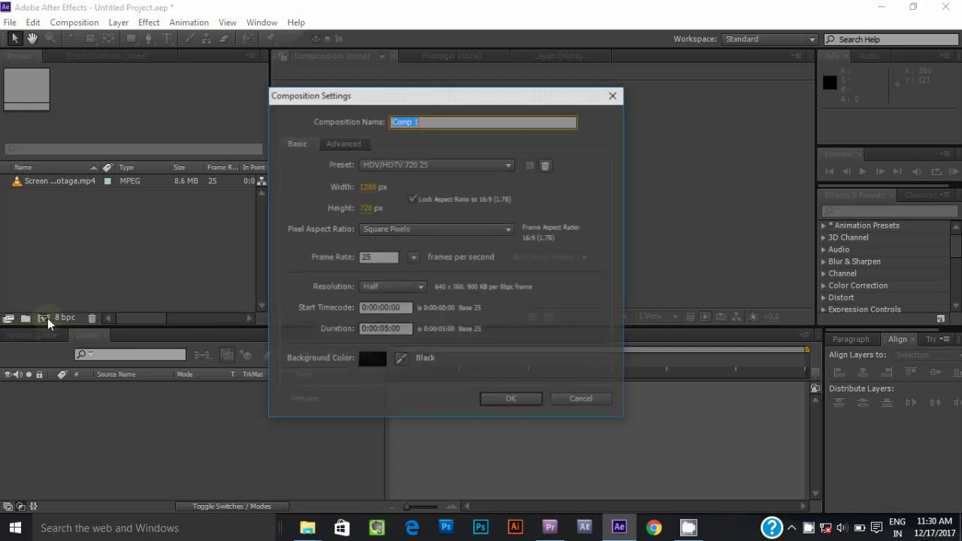
Name the new 1280×720, 25 fps, black-background composition 'Glitch' and confirm it.
{"action": "type", "text": "Gl"}
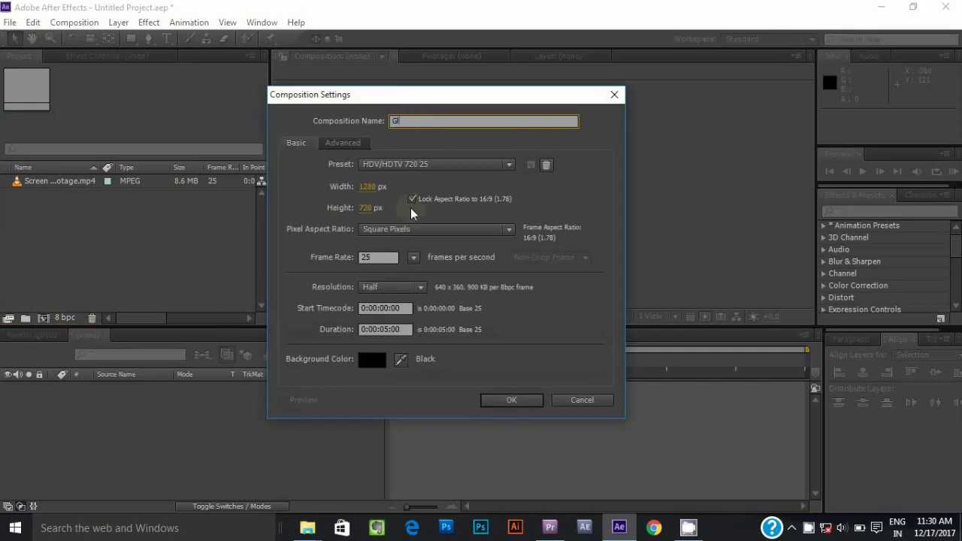
{"action": "type", "text": "itch"}
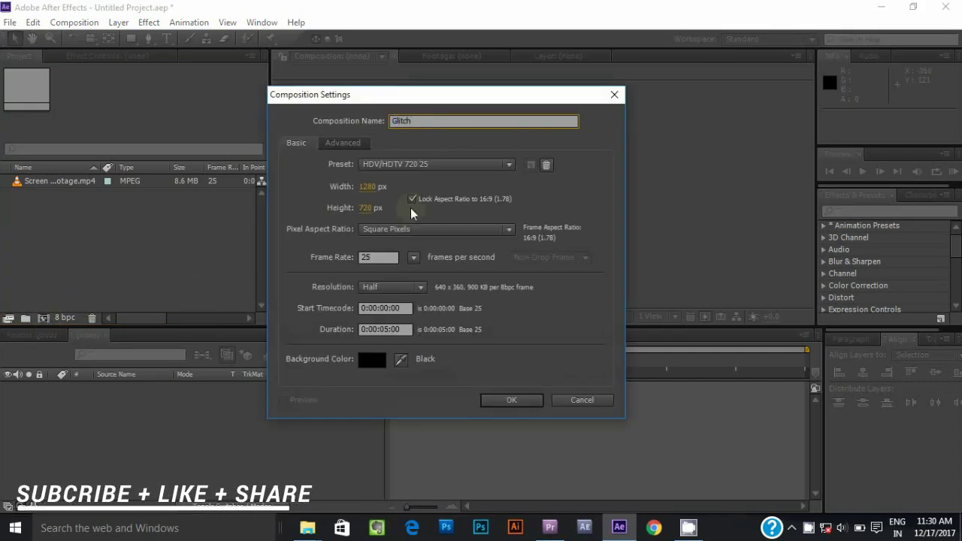
{"action": "left_click", "coordinate": [523, 400]}
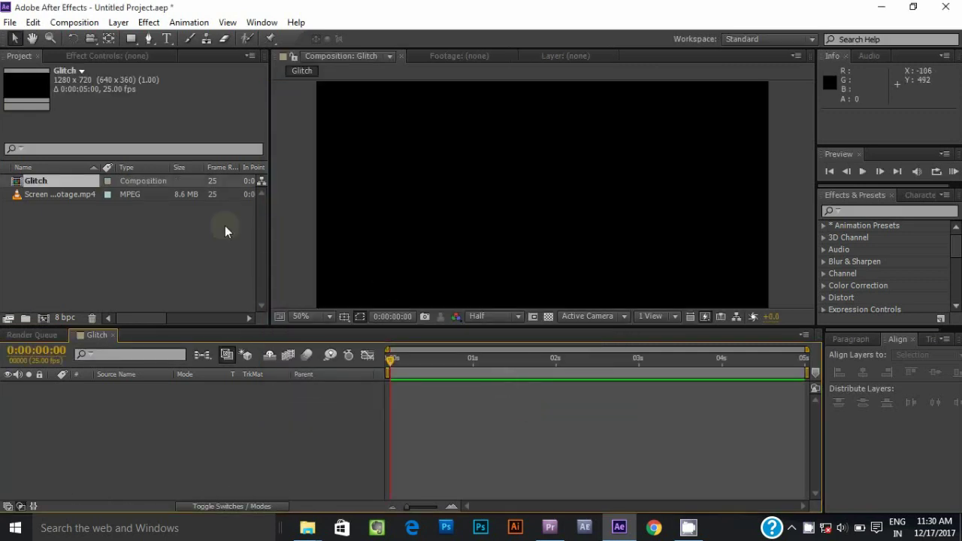
Add a new text layer reading 'GLITCH' to the composition.
{"action": "left_click", "coordinate": [81, 242]}
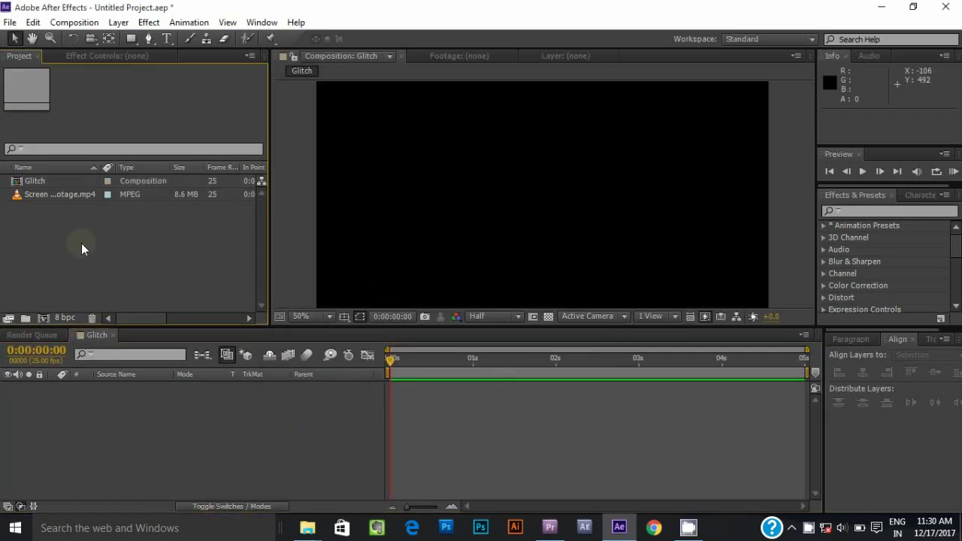
{"action": "right_click", "coordinate": [250, 412]}
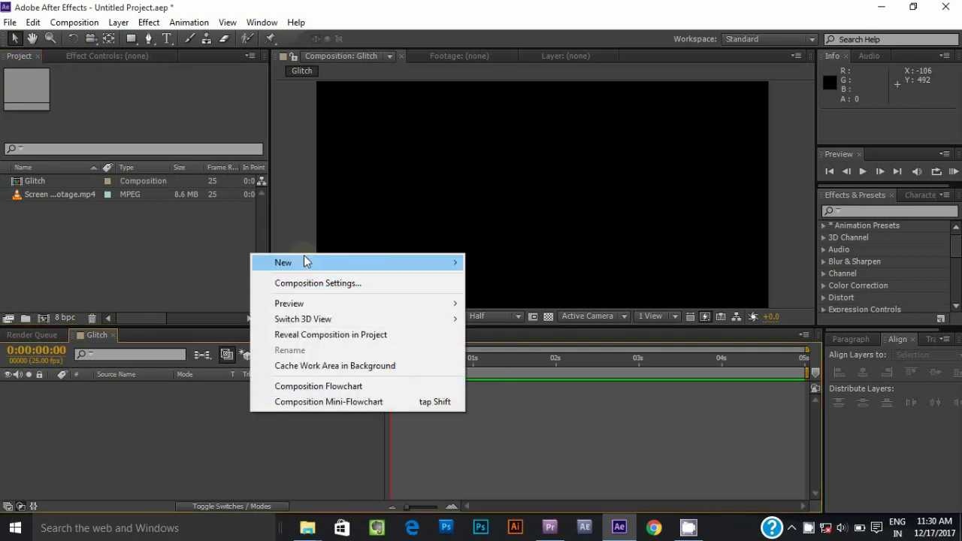
{"action": "mouse_move", "coordinate": [306, 268]}
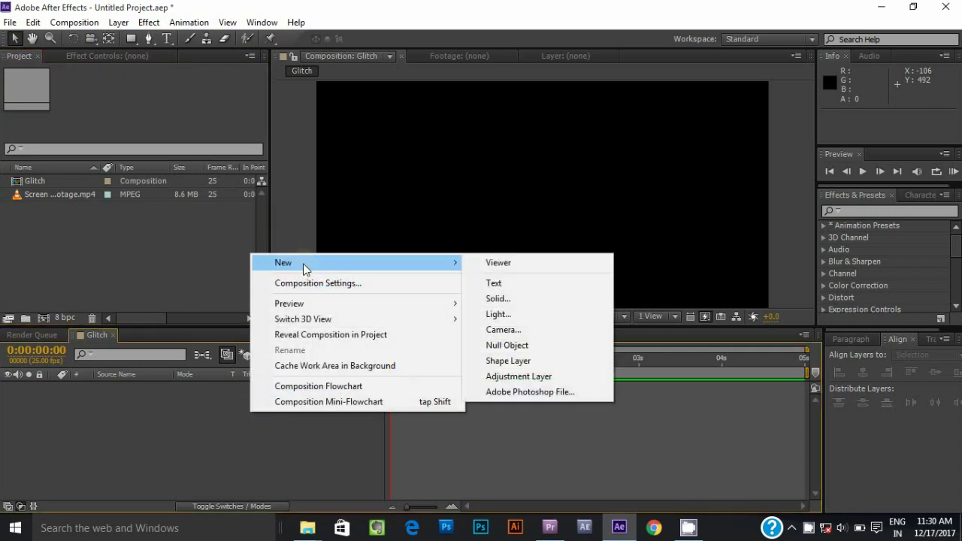
{"action": "left_click", "coordinate": [493, 284]}
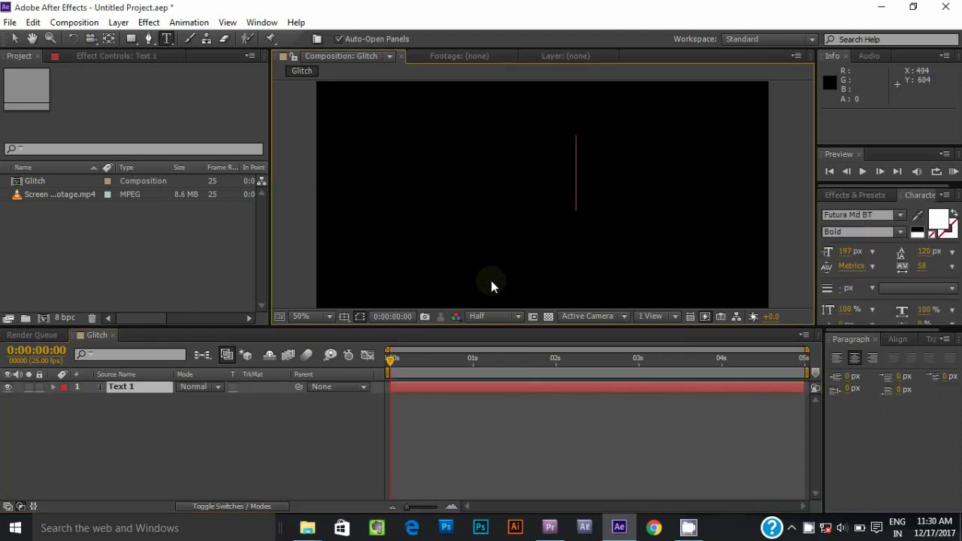
{"action": "type", "text": "GLITCH"}
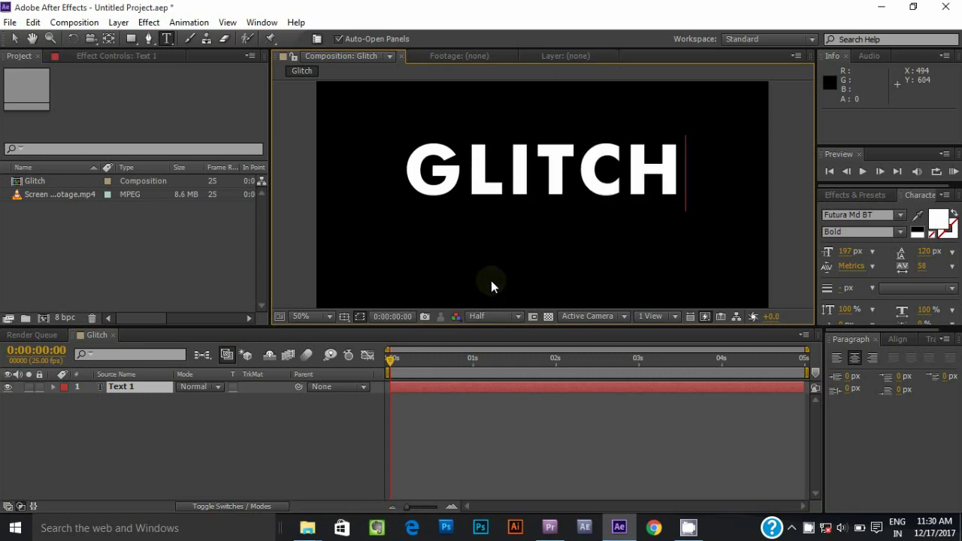
{"action": "left_click", "coordinate": [15, 38]}
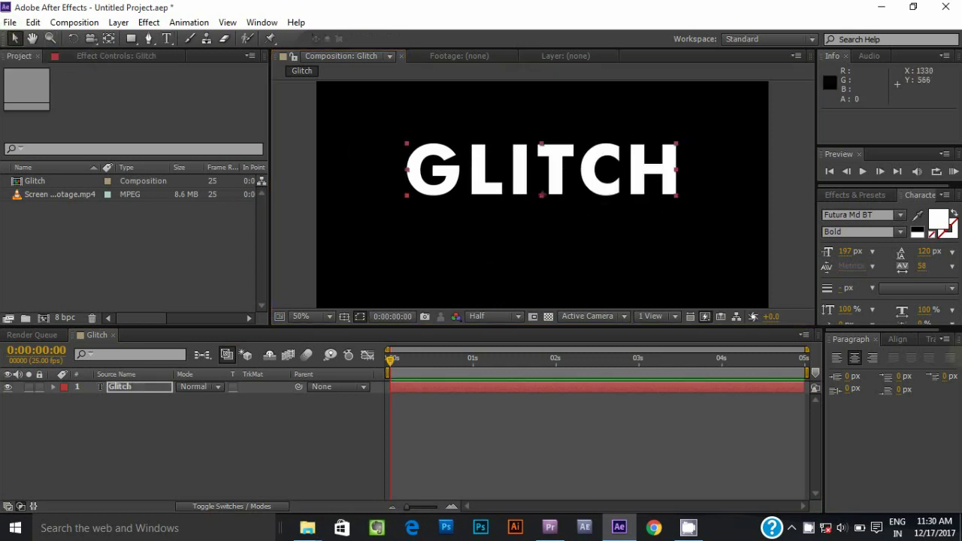
Centre the GLITCH text, set it to 182 px, and bring in the Screen Glitch footage.
{"action": "left_click", "coordinate": [898, 340]}
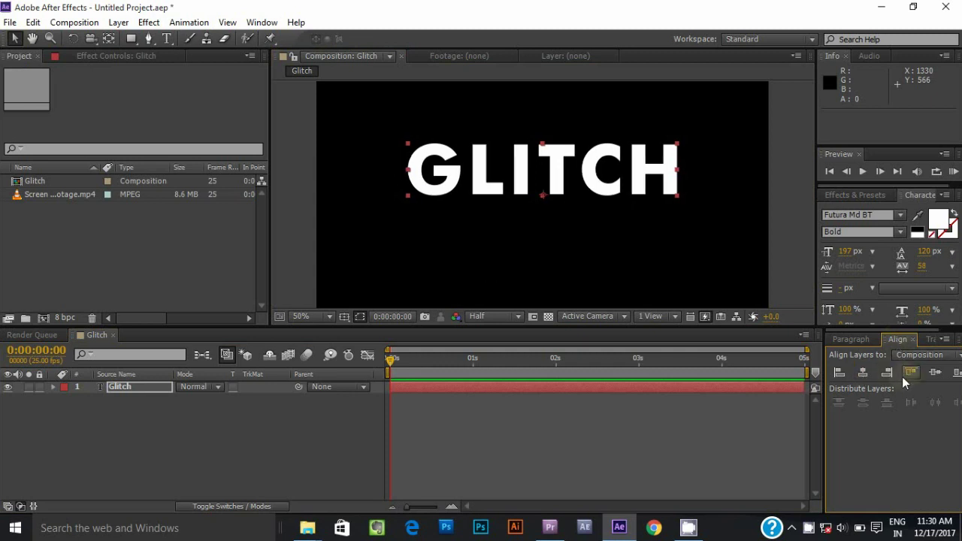
{"action": "left_click", "coordinate": [935, 373]}
{"action": "left_click_drag", "start_coordinate": [850, 251], "coordinate": [841, 254]}
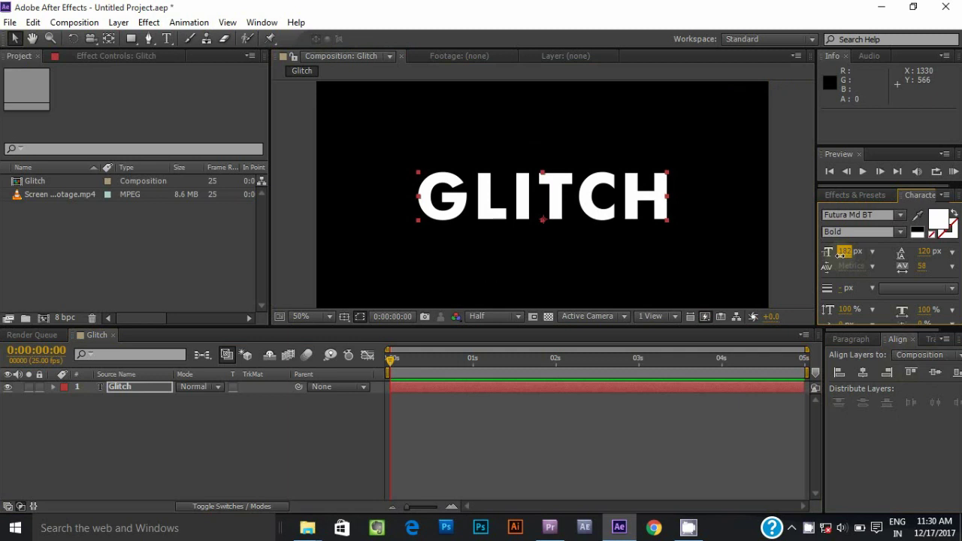
{"action": "left_click", "coordinate": [142, 245]}
{"action": "left_click_drag", "start_coordinate": [22, 195], "coordinate": [101, 381]}
Add an adjustment layer with Displacement Map using Screen Glitch as the map layer.
{"action": "right_click", "coordinate": [254, 429]}
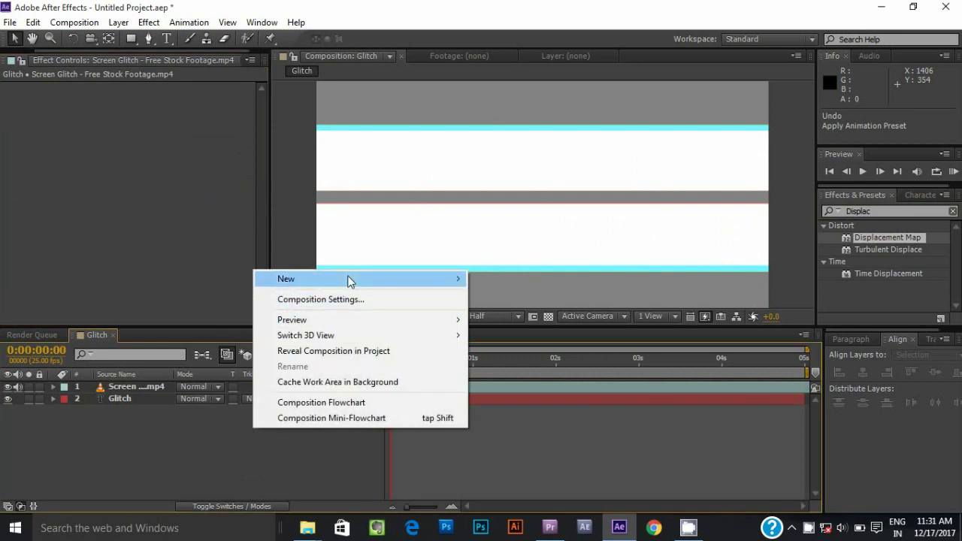
{"action": "mouse_move", "coordinate": [350, 279]}
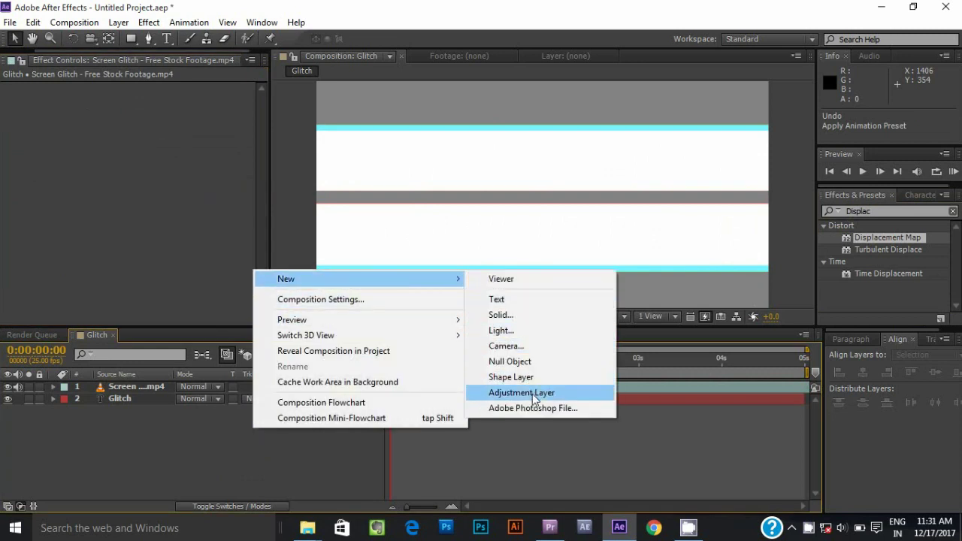
{"action": "left_click", "coordinate": [532, 394]}
{"action": "left_click_drag", "start_coordinate": [887, 239], "coordinate": [133, 384]}
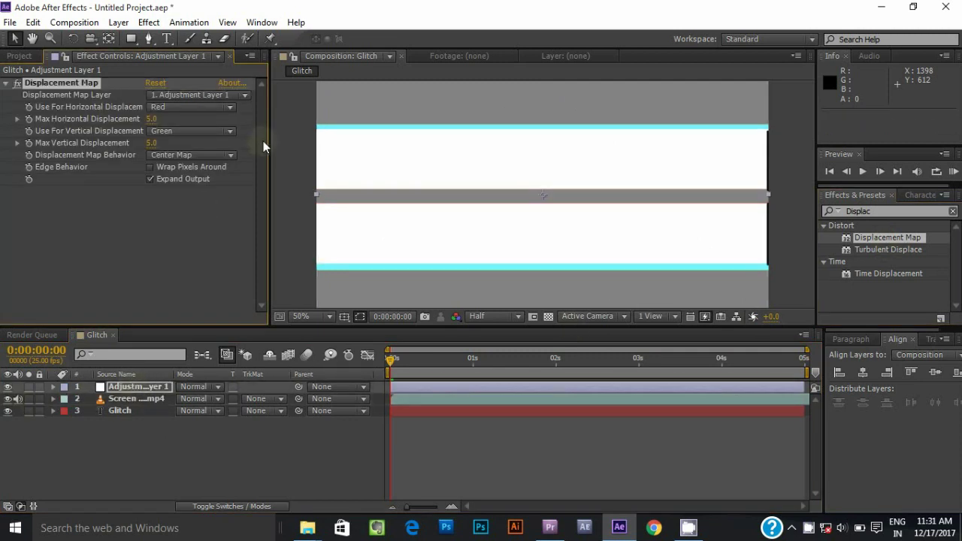
{"action": "left_click", "coordinate": [202, 95]}
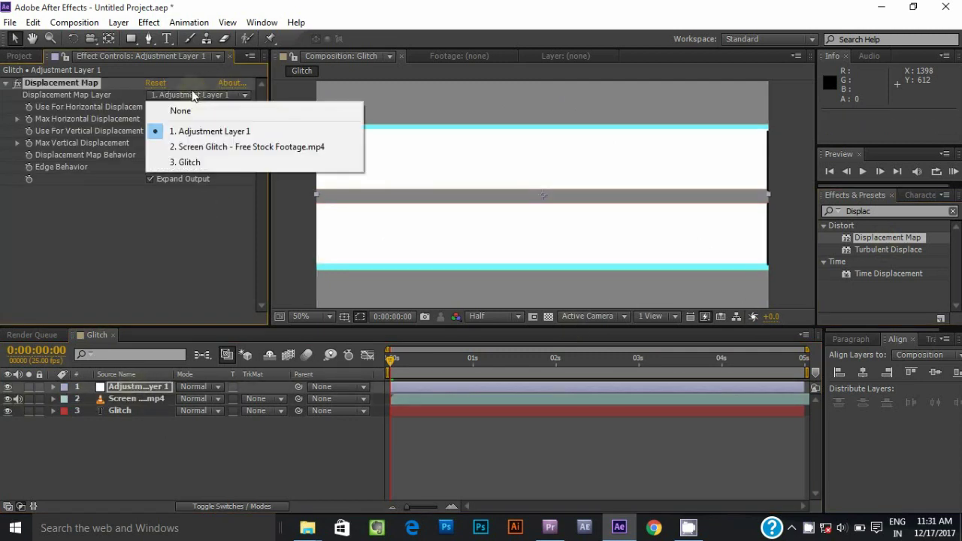
{"action": "left_click", "coordinate": [191, 150]}
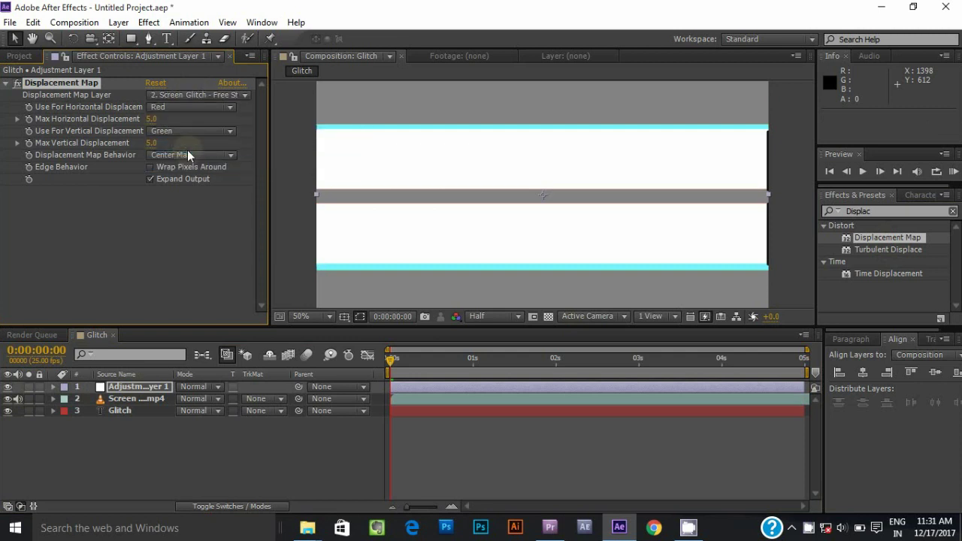
Hide and mute the Screen Glitch footage layer, then preview around one second.
{"action": "left_click", "coordinate": [8, 399]}
{"action": "left_click", "coordinate": [18, 399]}
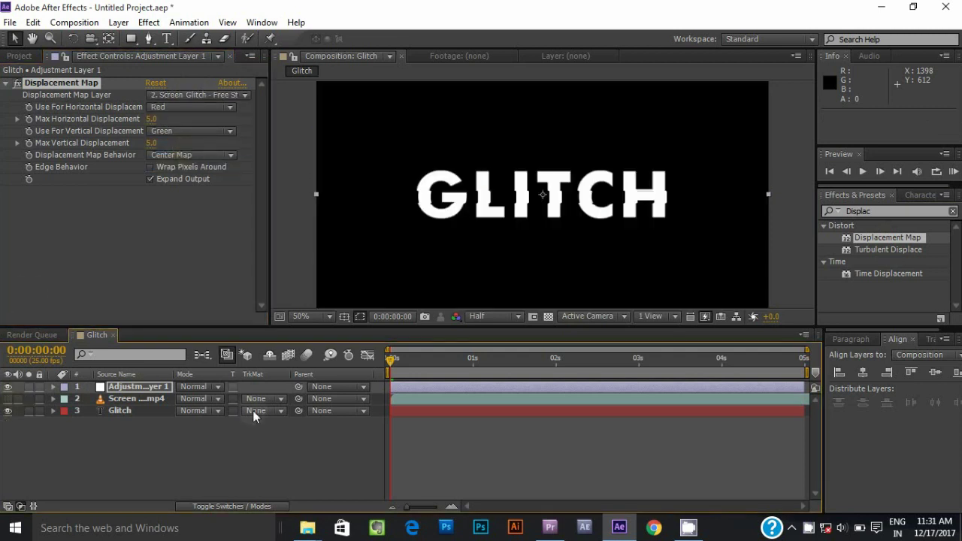
{"action": "left_click_drag", "start_coordinate": [391, 359], "coordinate": [460, 362]}
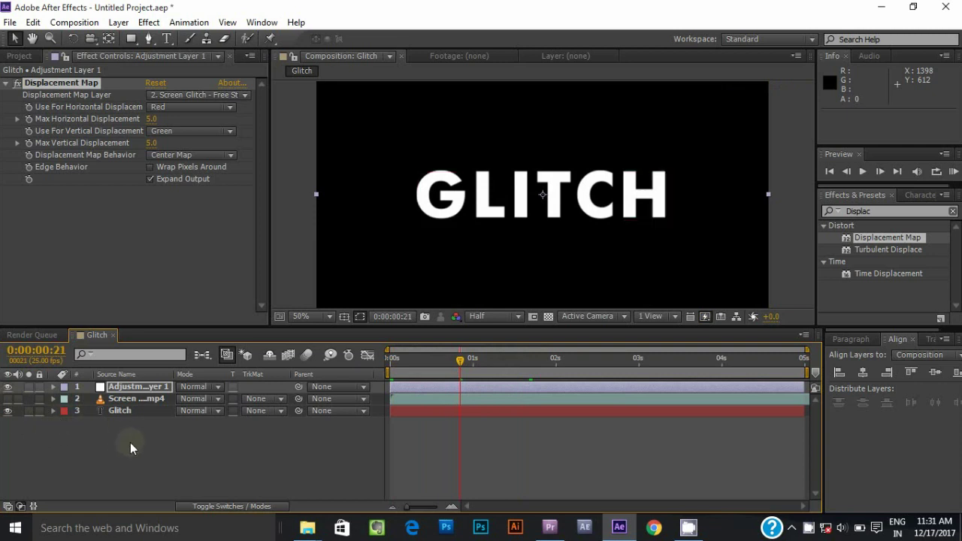
Duplicate the adjustment layer into three; trim the top near the end, the second to 2:05–2:21.
{"action": "left_click", "coordinate": [131, 386]}
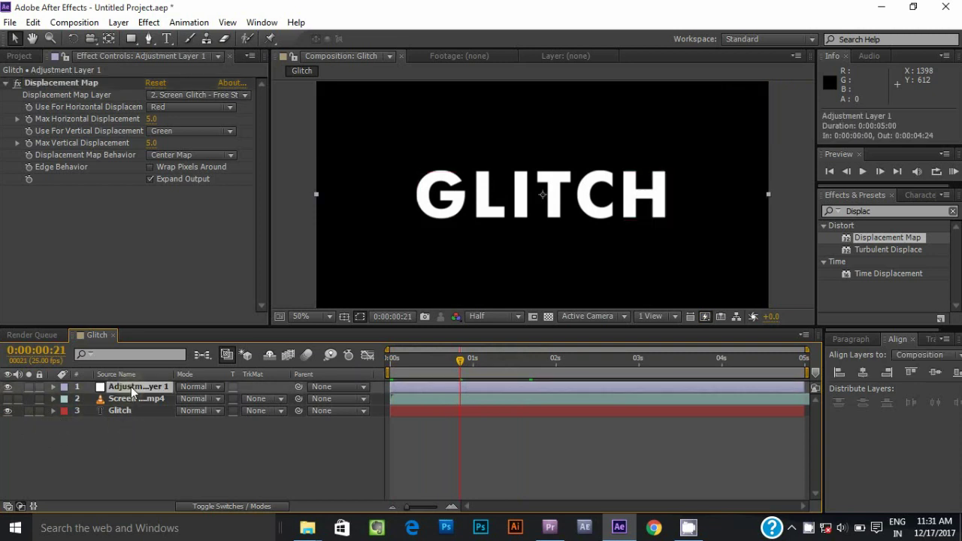
{"action": "key", "text": "ctrl+d"}
{"action": "key", "text": "ctrl+d"}
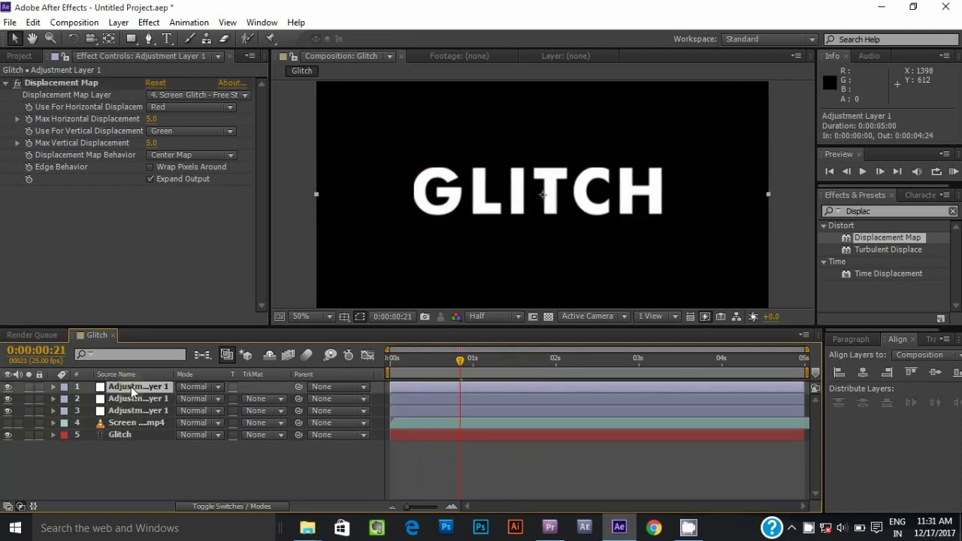
{"action": "left_click_drag", "start_coordinate": [391, 386], "coordinate": [464, 390]}
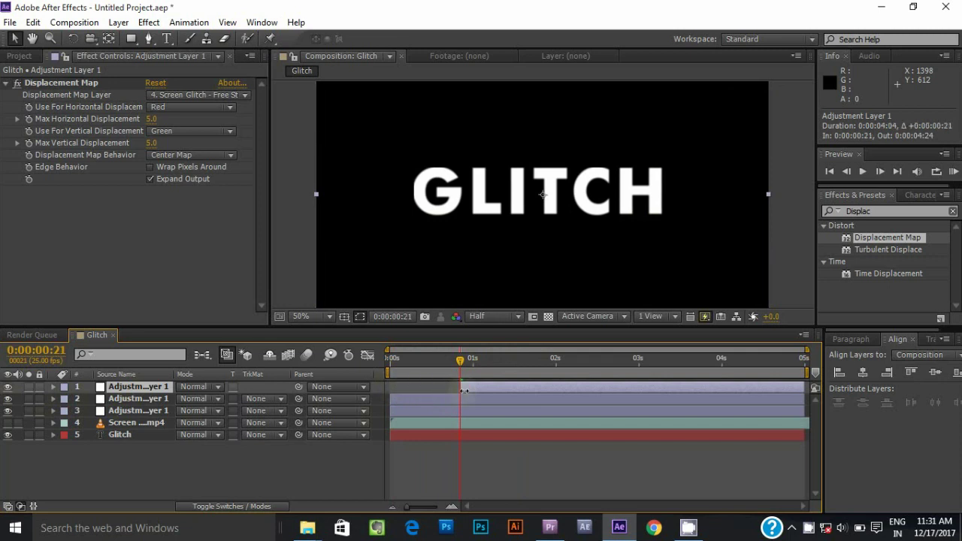
{"action": "left_click_drag", "start_coordinate": [811, 388], "coordinate": [724, 398]}
{"action": "left_click_drag", "start_coordinate": [803, 398], "coordinate": [554, 399]}
{"action": "left_click_drag", "start_coordinate": [388, 400], "coordinate": [609, 402]}
Place the third burst at 0:07–1:07 and shift the others to 4:01–4:11 and 2:07–2:23.
{"action": "left_click_drag", "start_coordinate": [805, 411], "coordinate": [469, 411]}
{"action": "left_click_drag", "start_coordinate": [392, 411], "coordinate": [429, 410]}
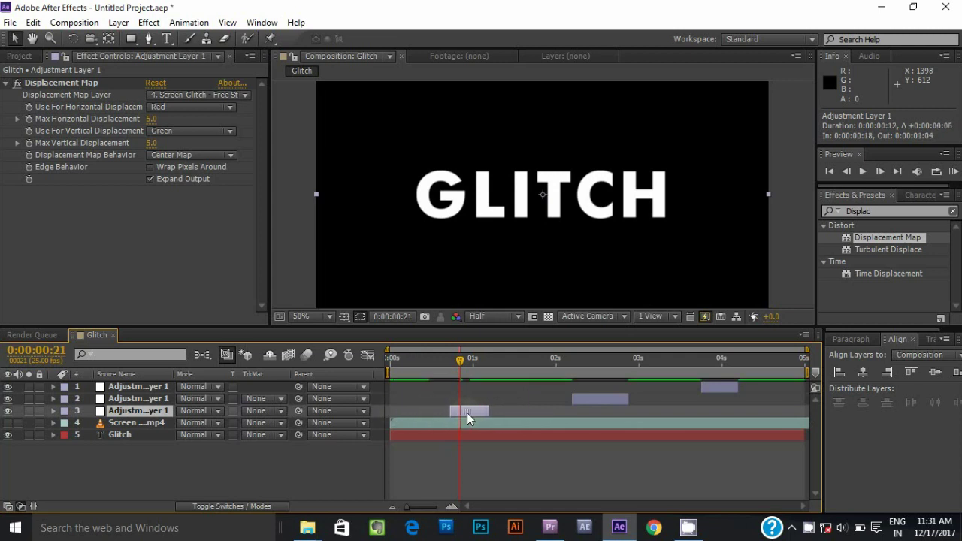
{"action": "left_click_drag", "start_coordinate": [488, 411], "coordinate": [499, 412]}
{"action": "mouse_move", "coordinate": [723, 388]}
{"action": "left_mouse_down"}
{"action": "mouse_move", "coordinate": [744, 388]}
{"action": "mouse_move", "coordinate": [713, 389]}
{"action": "left_mouse_up"}
{"action": "left_click_drag", "start_coordinate": [617, 400], "coordinate": [624, 401]}
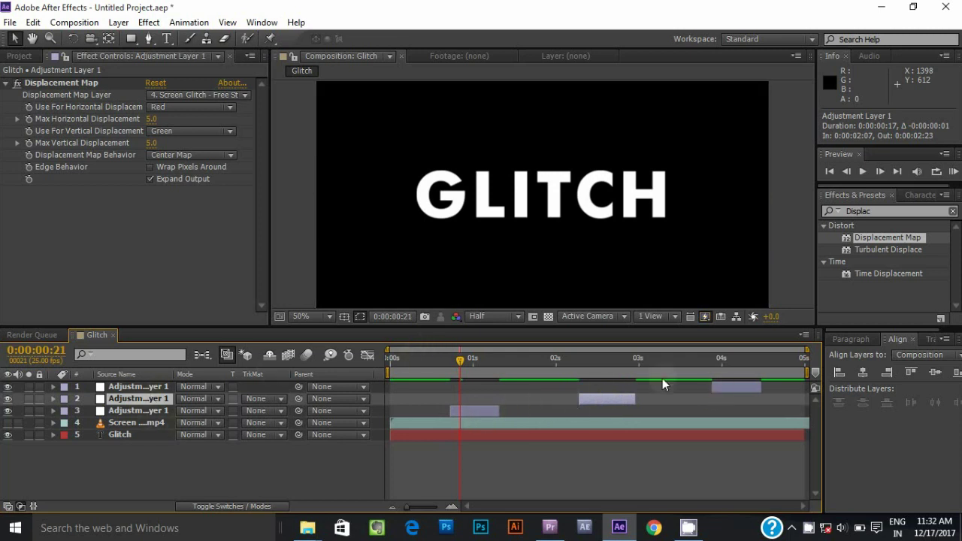
{"action": "left_click", "coordinate": [741, 386]}
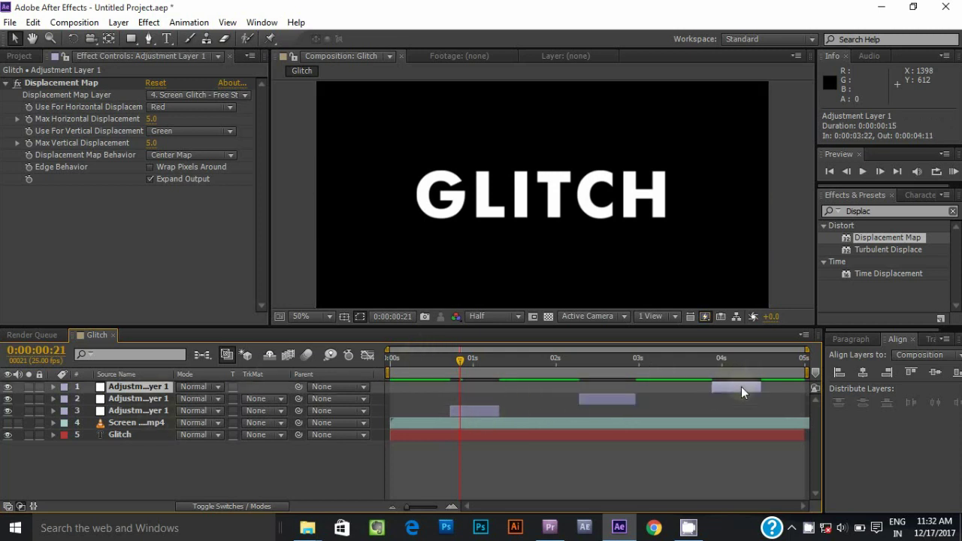
{"action": "left_click", "coordinate": [469, 412]}
{"action": "mouse_move", "coordinate": [465, 359]}
{"action": "left_mouse_down"}
{"action": "mouse_move", "coordinate": [475, 360]}
{"action": "mouse_move", "coordinate": [467, 360]}
{"action": "left_mouse_up"}
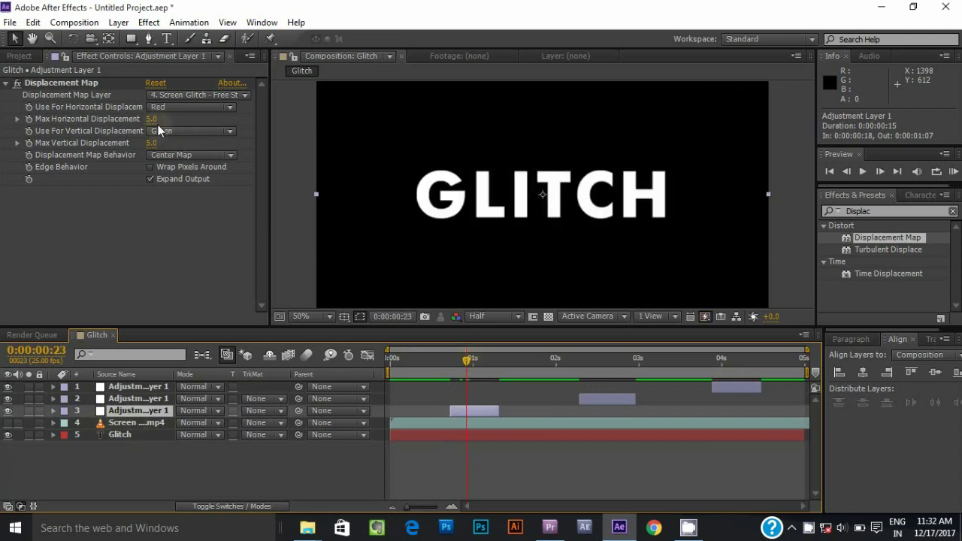
Set first burst displacement to 48/-92 and second burst to -62/-16.
{"action": "left_click_drag", "start_coordinate": [148, 123], "coordinate": [188, 122]}
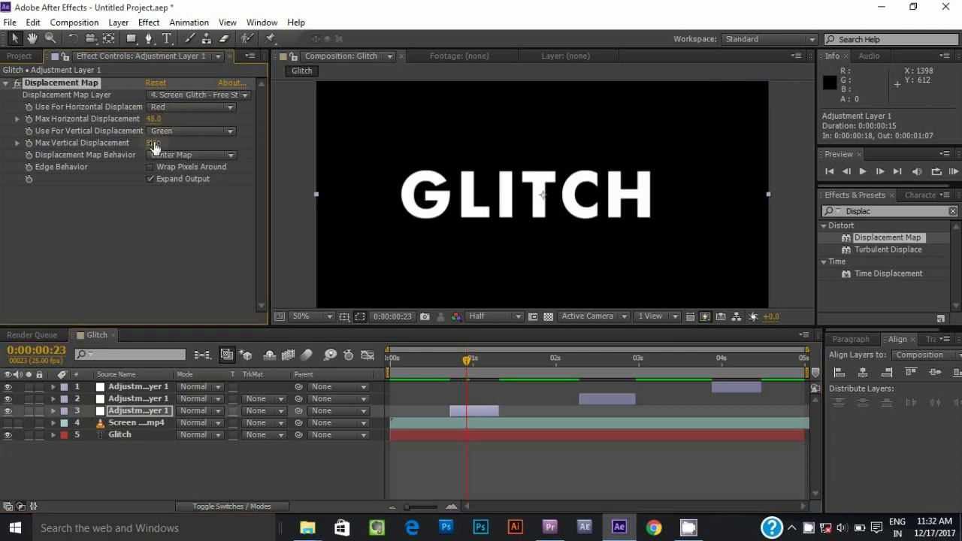
{"action": "left_click_drag", "start_coordinate": [127, 143], "coordinate": [89, 146]}
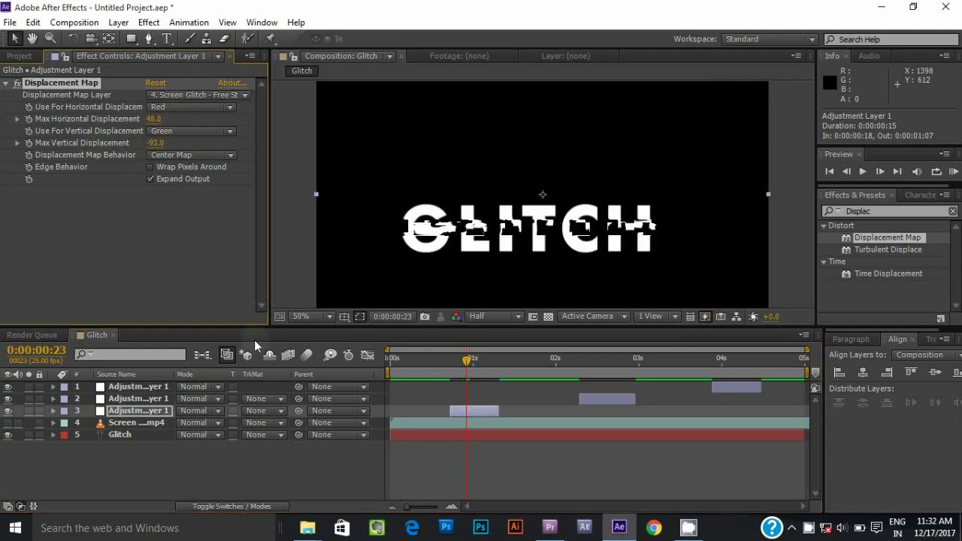
{"action": "left_click_drag", "start_coordinate": [468, 360], "coordinate": [595, 361]}
{"action": "left_click", "coordinate": [606, 399]}
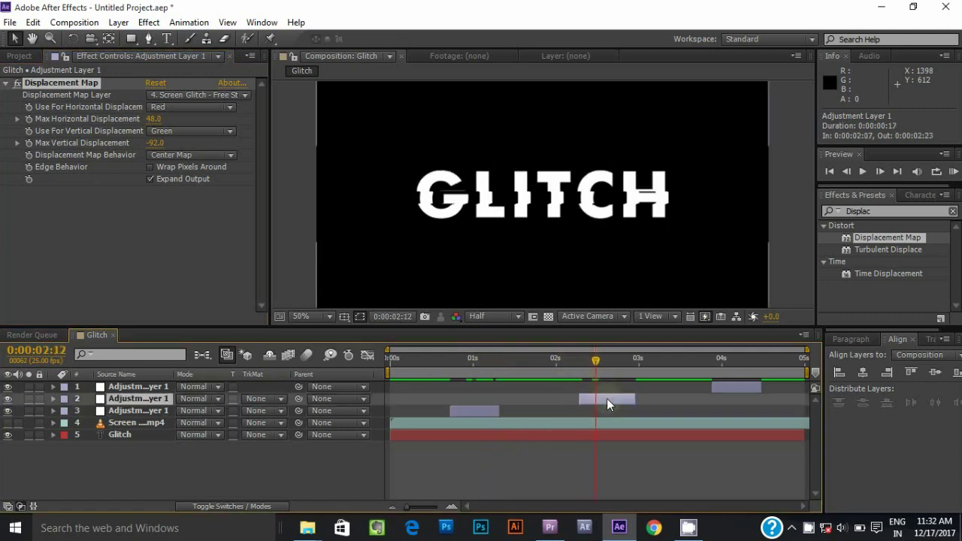
{"action": "left_click_drag", "start_coordinate": [155, 120], "coordinate": [131, 144]}
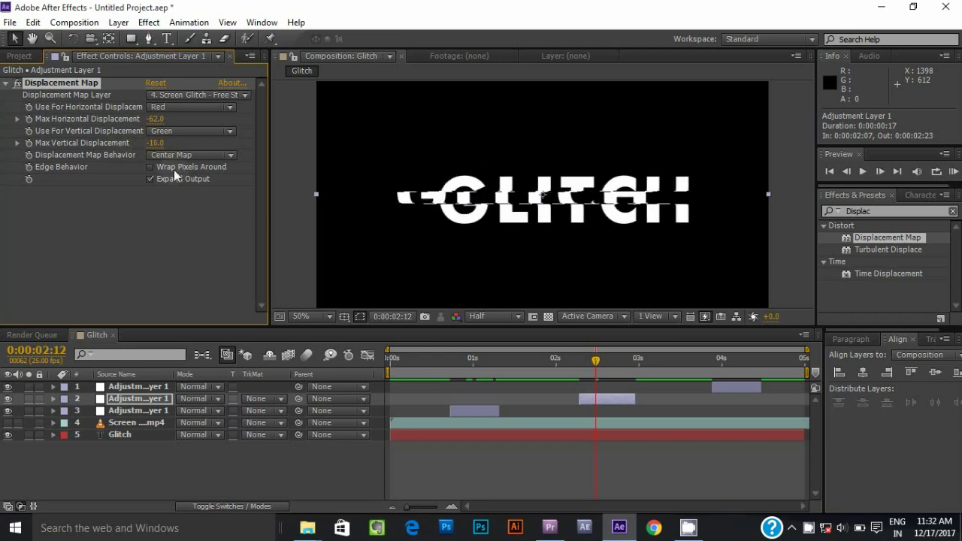
Give the third burst 153 horizontal and -209 vertical displacement, then return to frame 0.
{"action": "left_click", "coordinate": [747, 386]}
{"action": "left_click", "coordinate": [735, 364]}
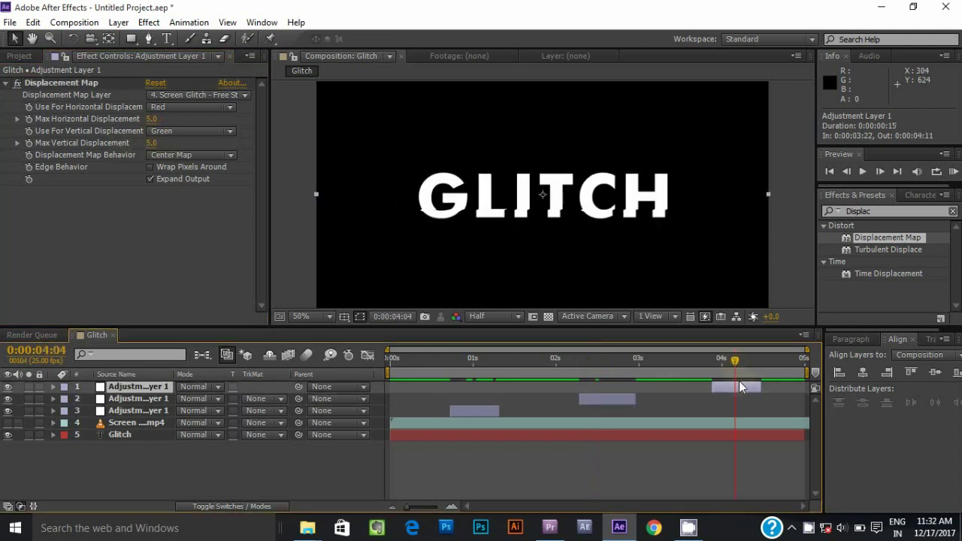
{"action": "left_click_drag", "start_coordinate": [151, 118], "coordinate": [262, 119]}
{"action": "left_click_drag", "start_coordinate": [150, 143], "coordinate": [28, 167]}
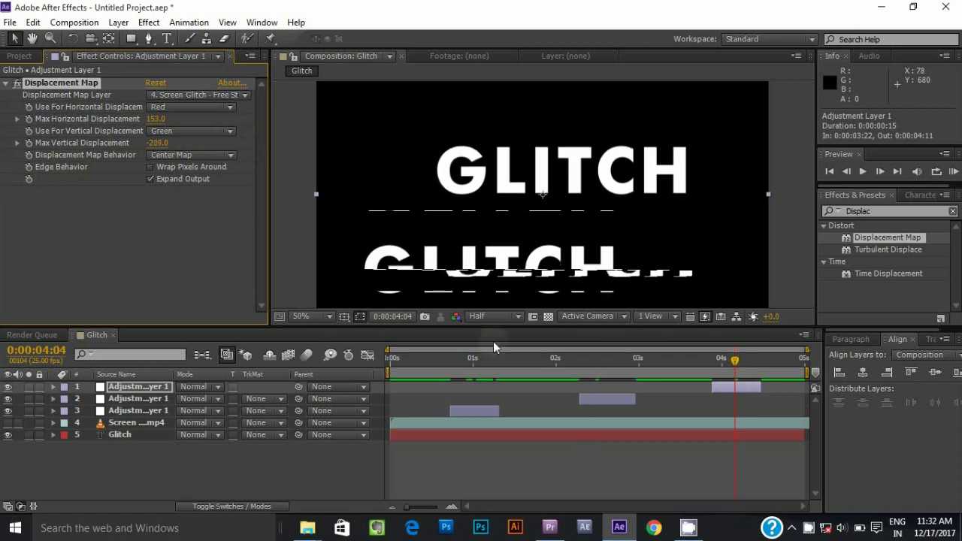
{"action": "left_click_drag", "start_coordinate": [737, 366], "coordinate": [388, 387]}
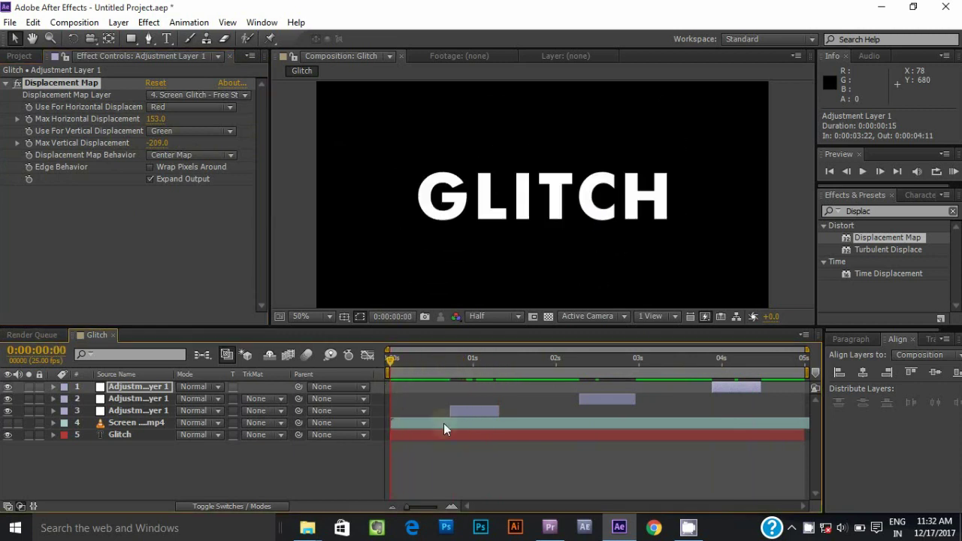
Duplicate the GLITCH text layer twice and rename the top copy 'red'.
{"action": "left_click", "coordinate": [186, 460]}
{"action": "left_click", "coordinate": [112, 436]}
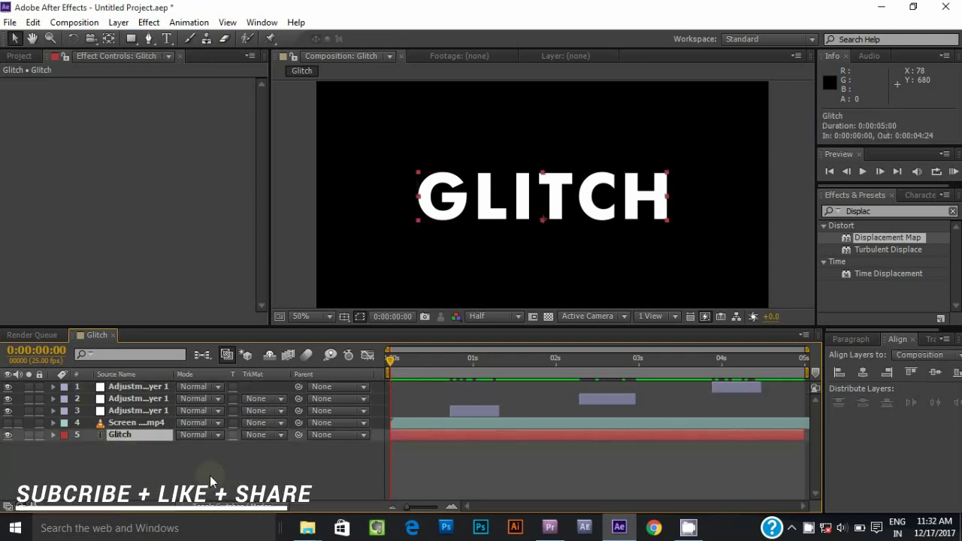
{"action": "key", "text": "ctrl+d"}
{"action": "key", "text": "ctrl+d"}
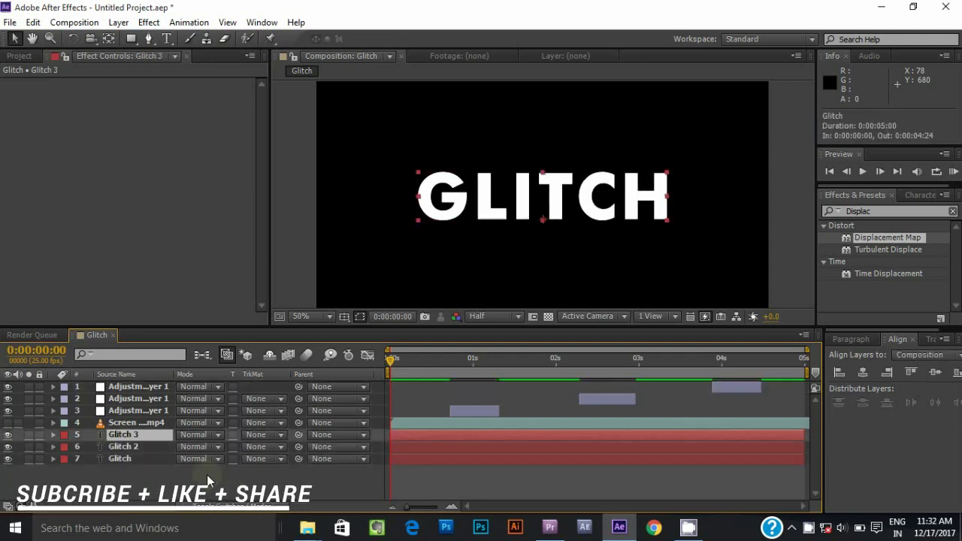
{"action": "key", "text": "Return"}
{"action": "type", "text": "red"}
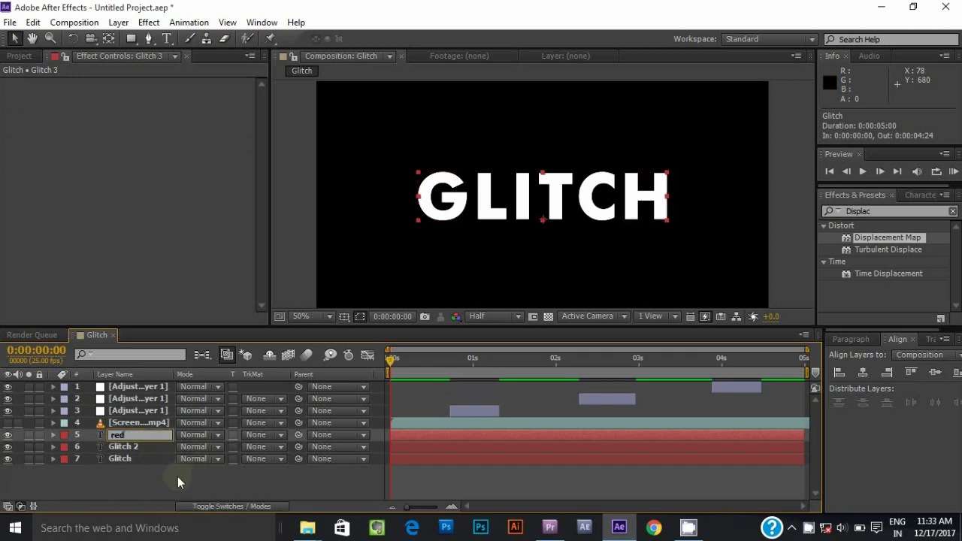
{"action": "left_click", "coordinate": [126, 449]}
Rename the middle copy 'green' and the original text layer 'blue'.
{"action": "key", "text": "Return"}
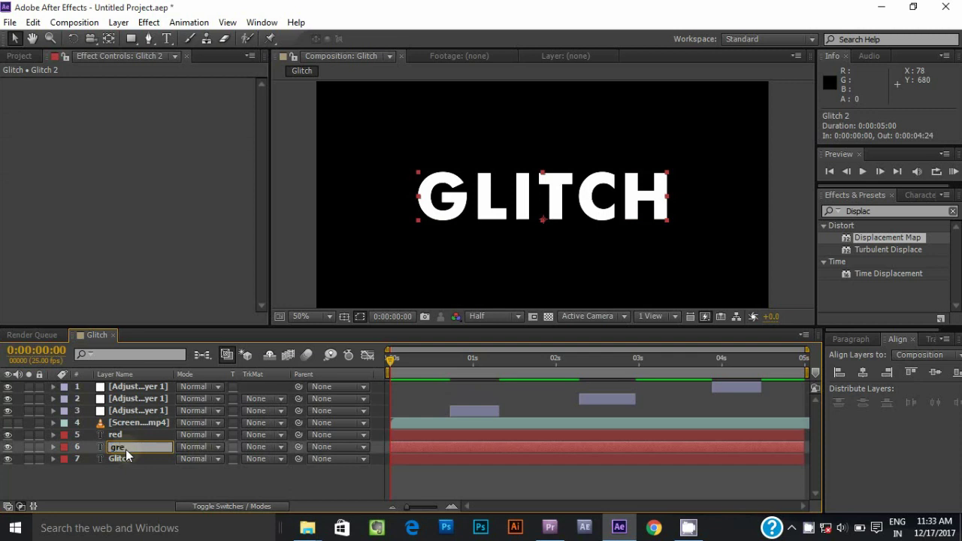
{"action": "type", "text": "green"}
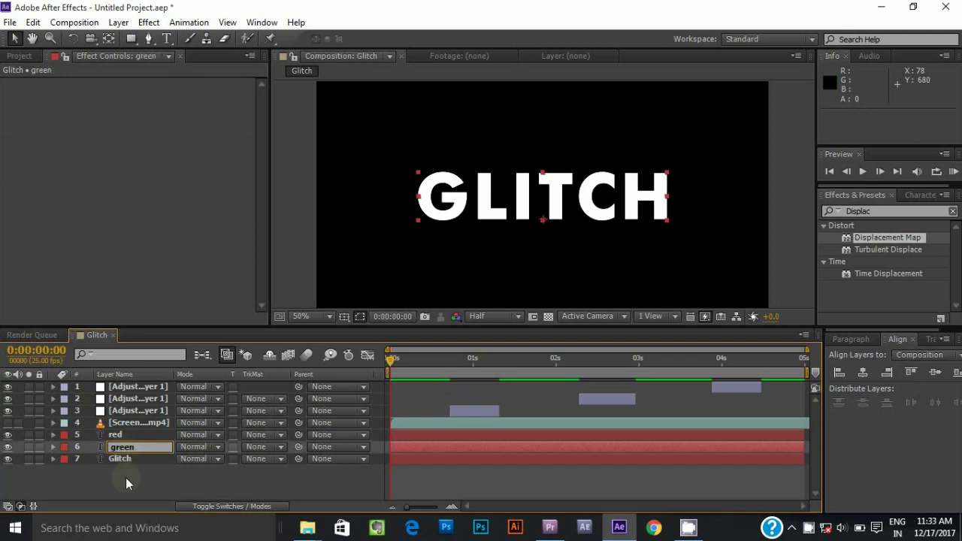
{"action": "left_click", "coordinate": [126, 477]}
{"action": "left_click", "coordinate": [120, 459]}
{"action": "key", "text": "Return"}
{"action": "type", "text": "blue"}
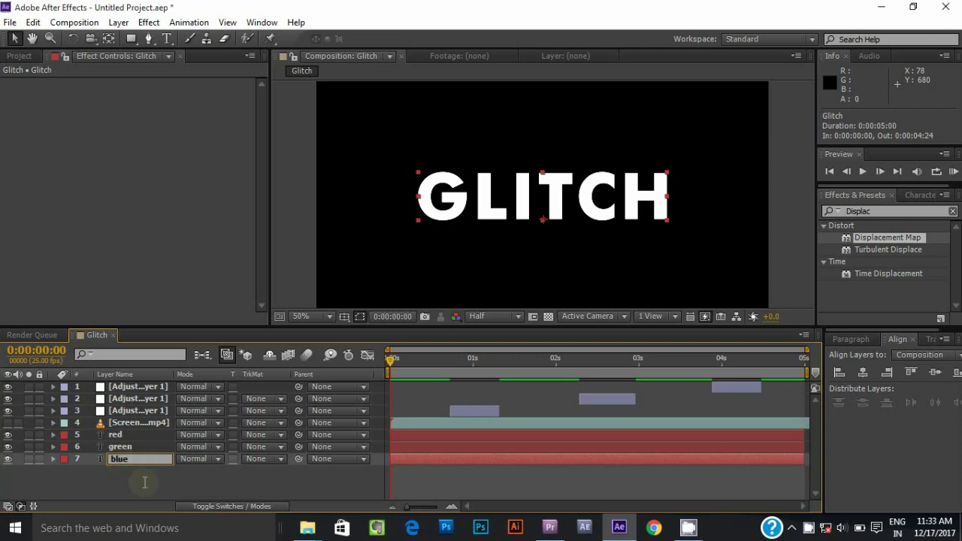
{"action": "left_click", "coordinate": [145, 487]}
{"action": "left_click", "coordinate": [119, 435]}
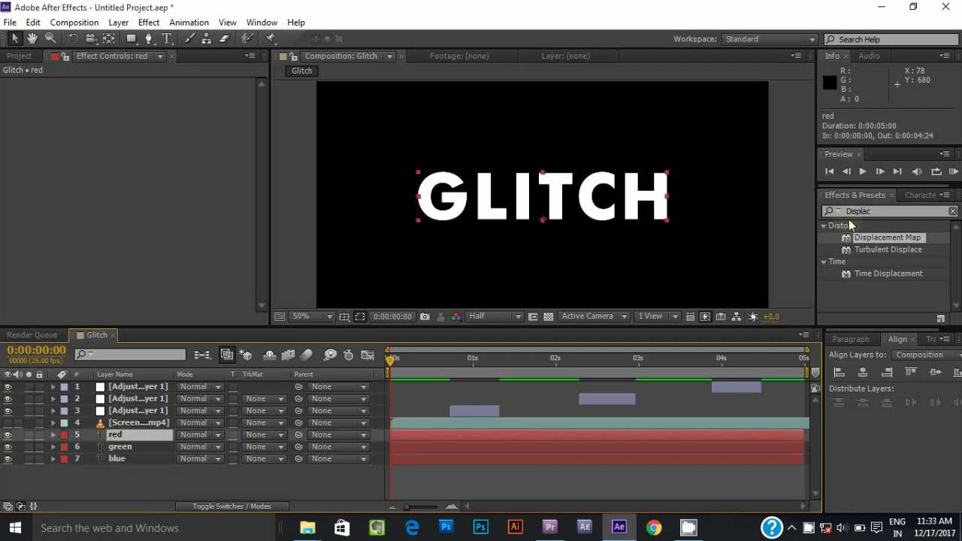
Search 'set cha' and apply Set Channels to the red, green and blue layers.
{"action": "left_click", "coordinate": [891, 214]}
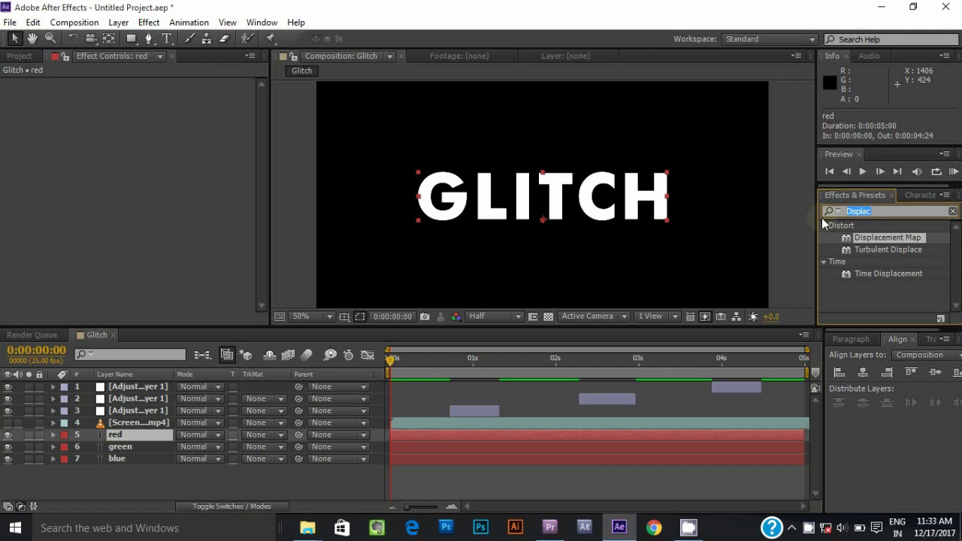
{"action": "type", "text": "set cha"}
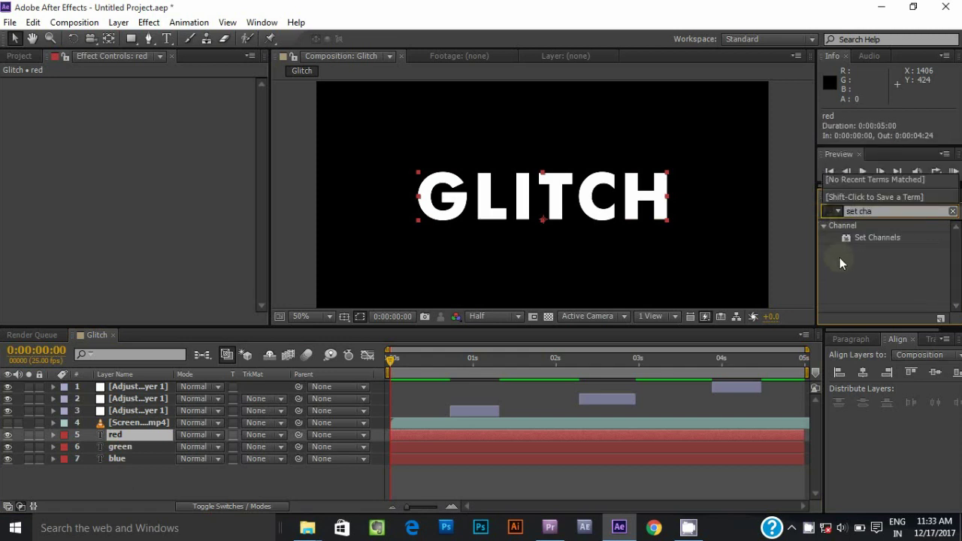
{"action": "left_click_drag", "start_coordinate": [854, 237], "coordinate": [106, 434]}
{"action": "left_click_drag", "start_coordinate": [856, 235], "coordinate": [139, 446]}
{"action": "left_click_drag", "start_coordinate": [859, 236], "coordinate": [129, 459]}
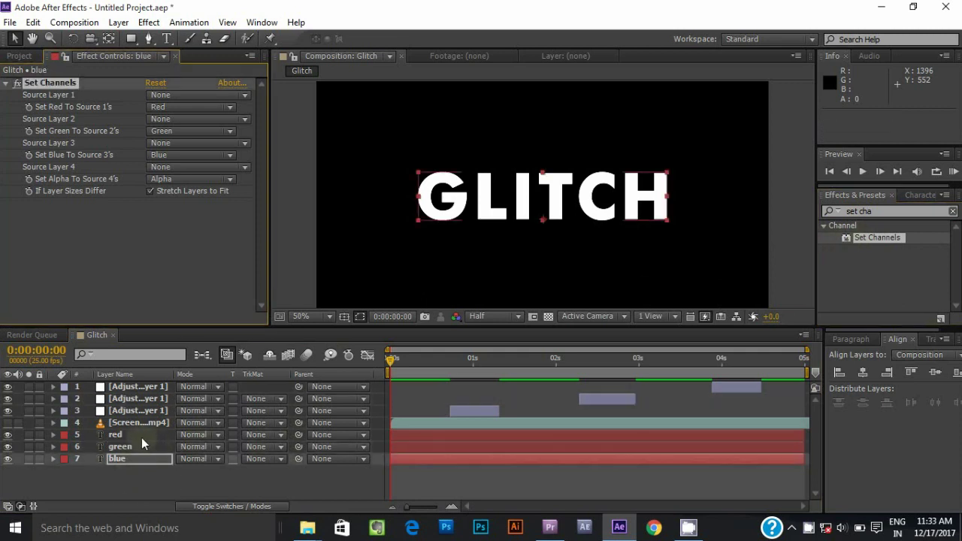
{"action": "left_click", "coordinate": [142, 438]}
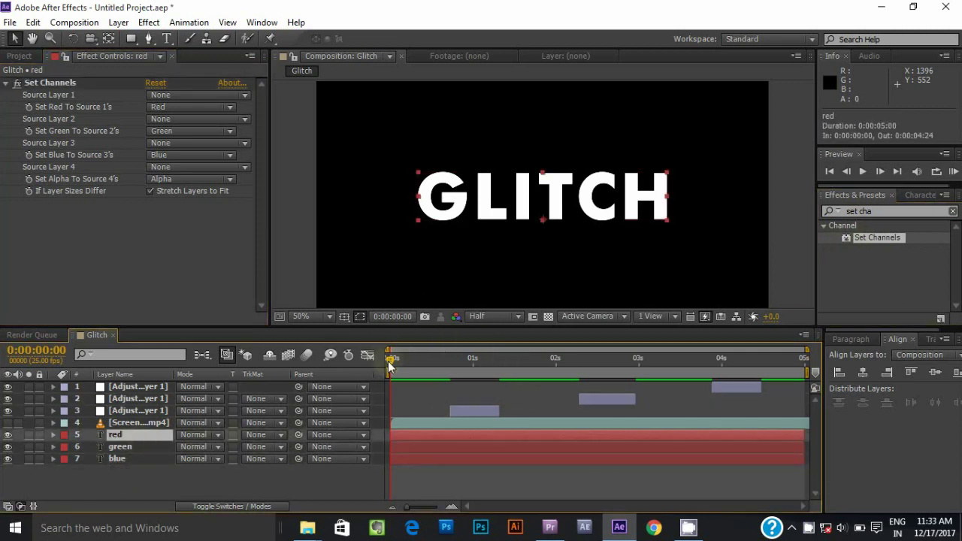
{"action": "left_click_drag", "start_coordinate": [390, 366], "coordinate": [453, 366]}
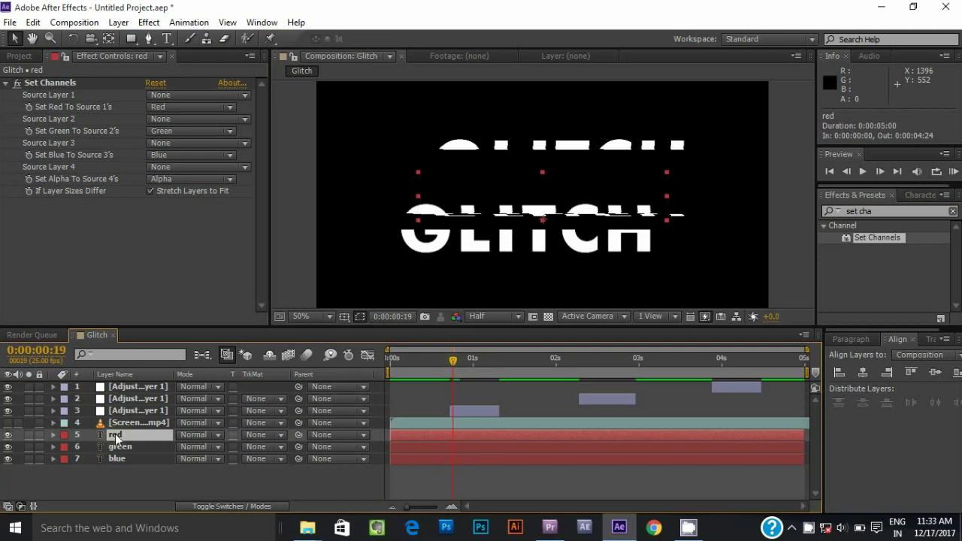
Turn off the green and blue source channels on the red layer's Set Channels.
{"action": "left_click", "coordinate": [180, 131]}
{"action": "left_click", "coordinate": [180, 286]}
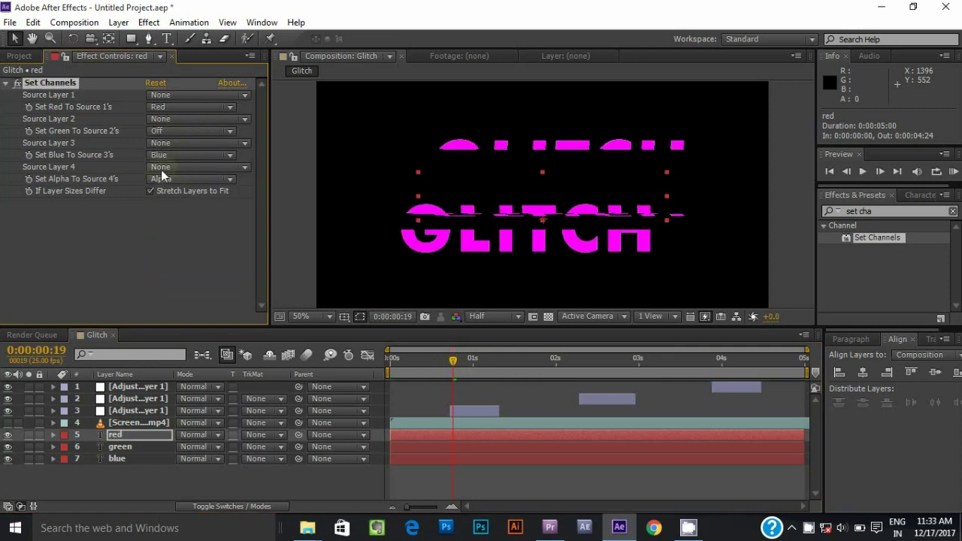
{"action": "left_click", "coordinate": [175, 155]}
{"action": "left_click", "coordinate": [188, 311]}
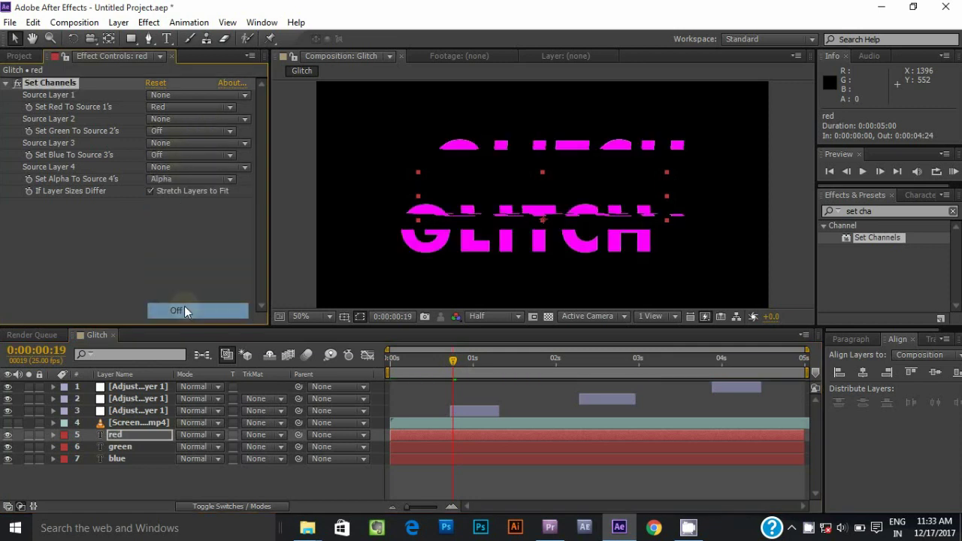
Turn off the red and blue source channels on the green layer's Set Channels.
{"action": "left_click", "coordinate": [120, 448]}
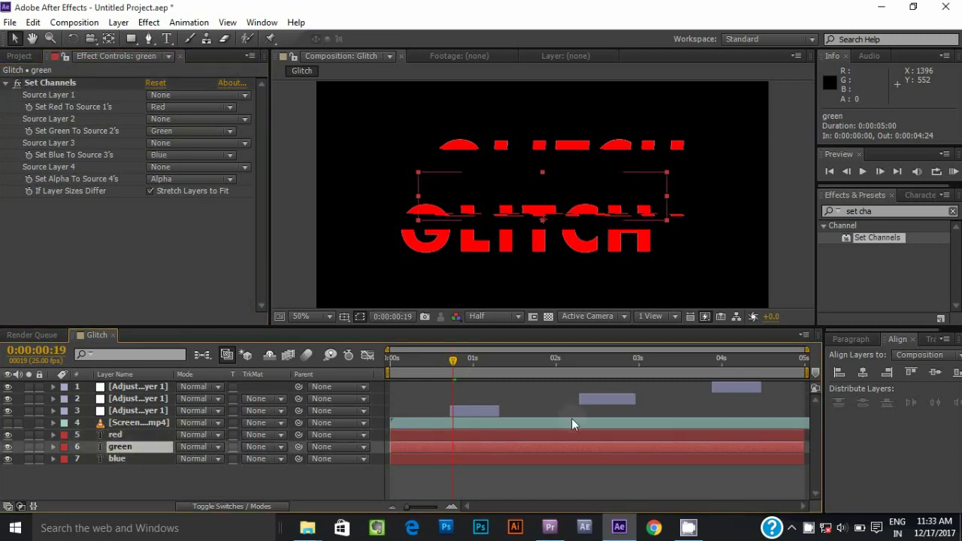
{"action": "left_click", "coordinate": [601, 362]}
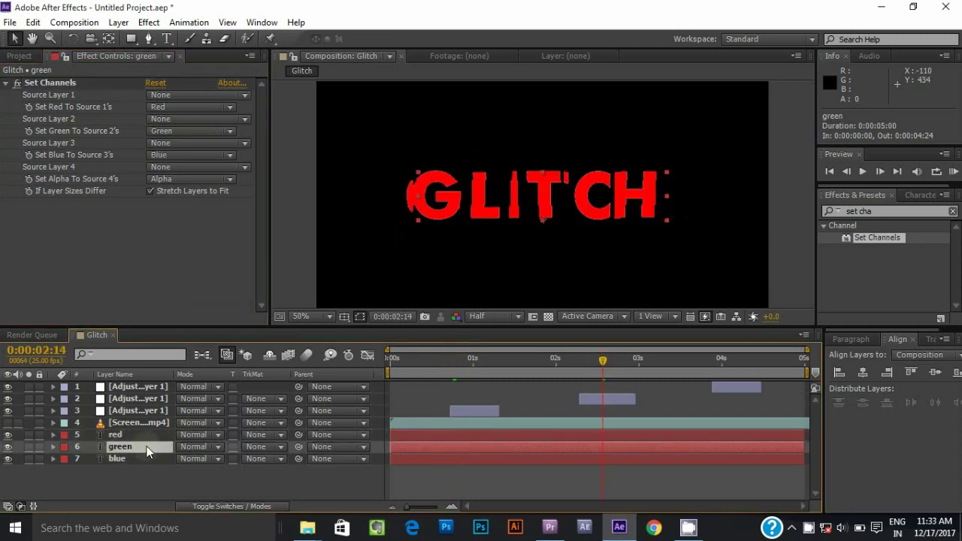
{"action": "left_click", "coordinate": [201, 106]}
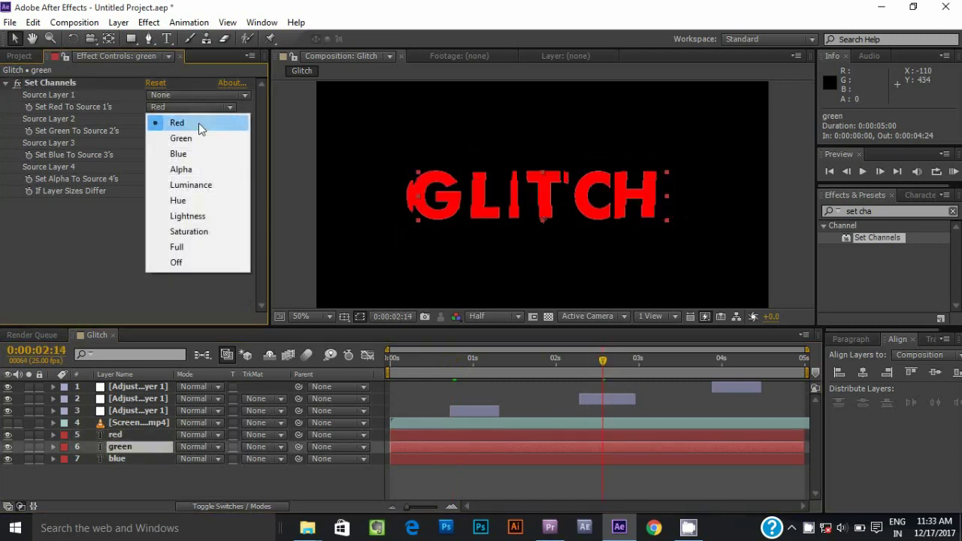
{"action": "left_click", "coordinate": [239, 261]}
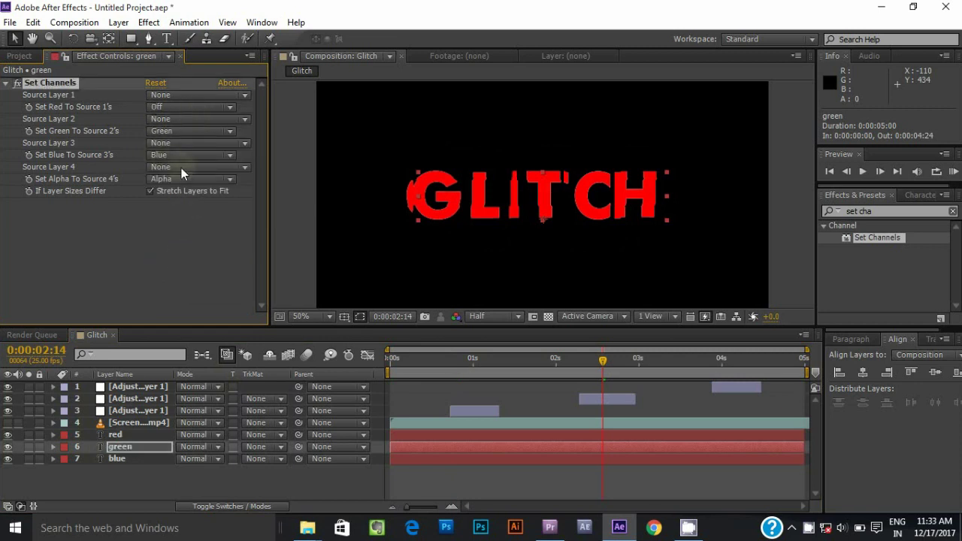
{"action": "left_click", "coordinate": [161, 156]}
{"action": "left_click", "coordinate": [168, 308]}
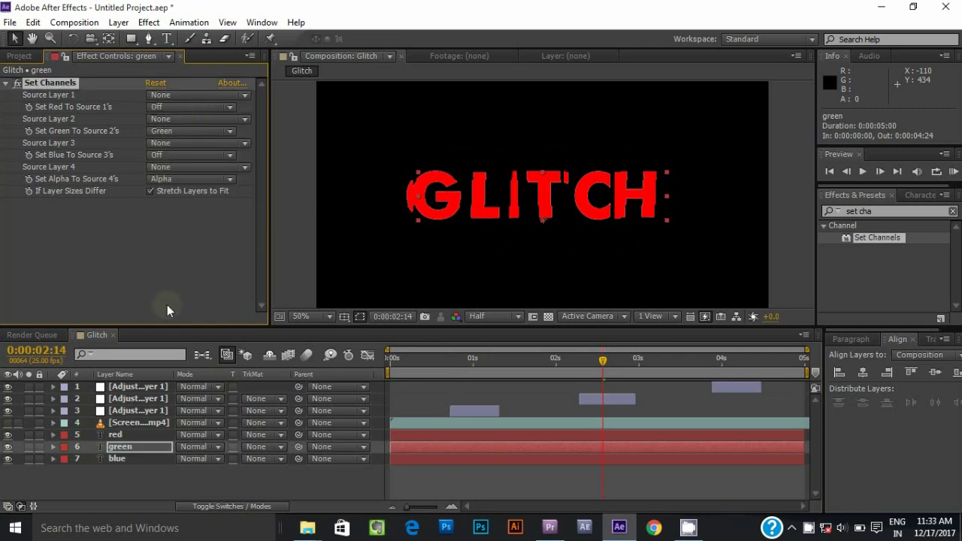
Turn off red and green channels on the blue layer, then select all three colour layers.
{"action": "left_click", "coordinate": [728, 359]}
{"action": "left_click", "coordinate": [737, 388]}
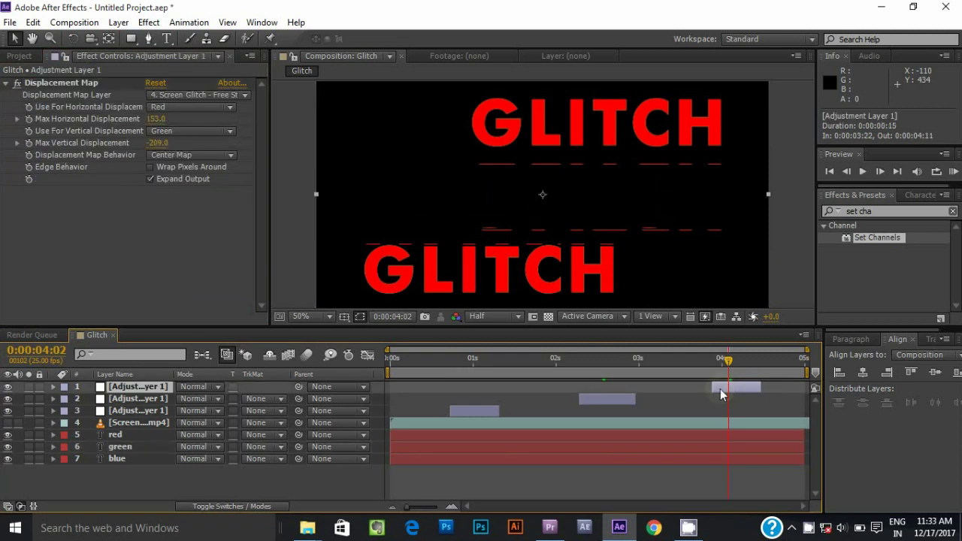
{"action": "left_click", "coordinate": [118, 459]}
{"action": "left_click", "coordinate": [176, 107]}
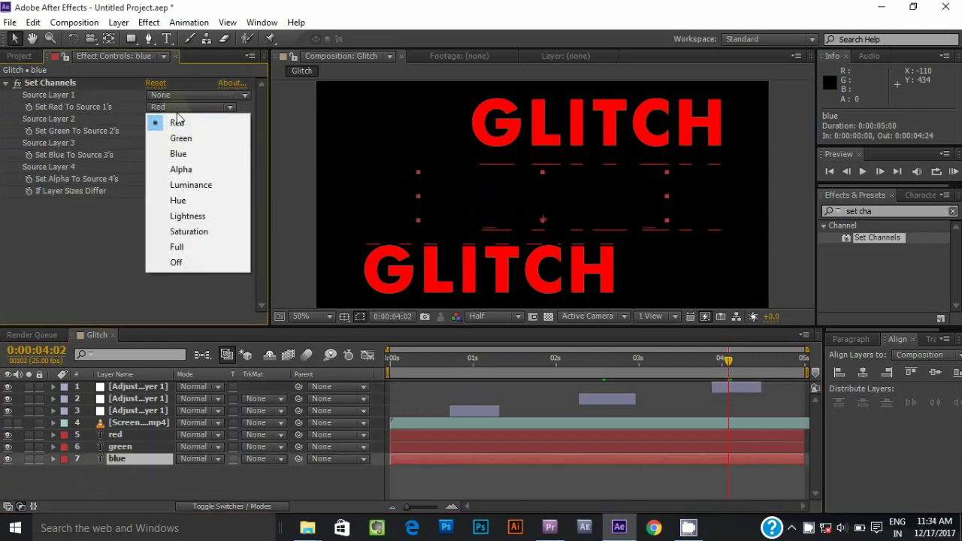
{"action": "left_click", "coordinate": [177, 266]}
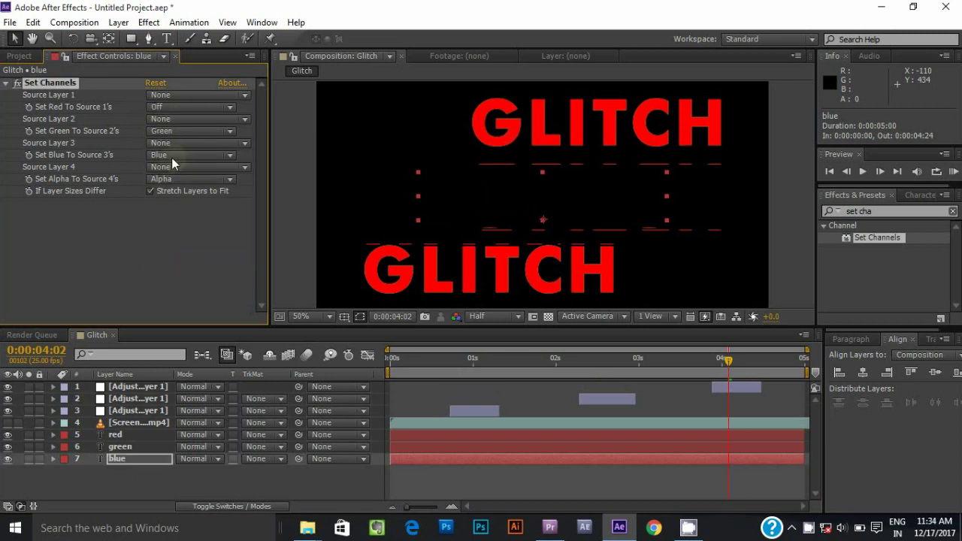
{"action": "left_click", "coordinate": [172, 132]}
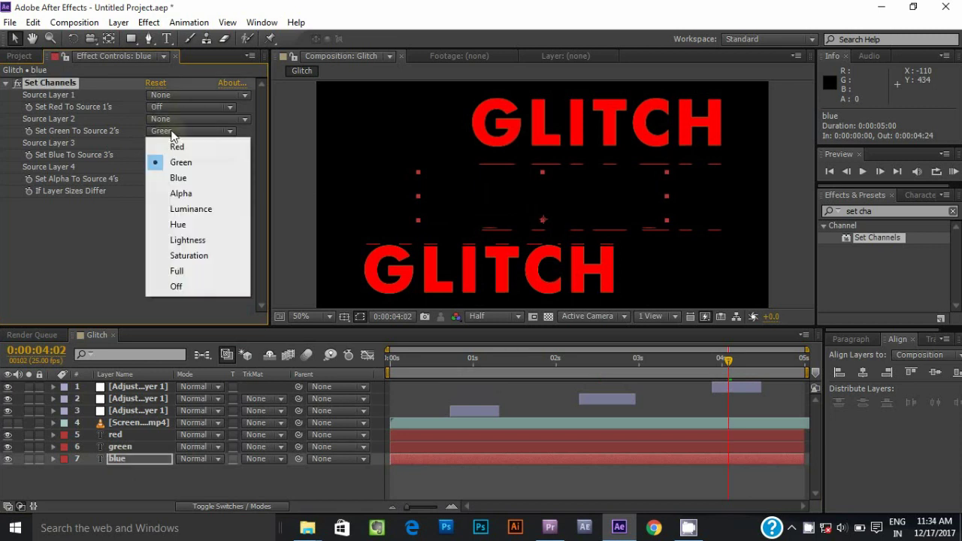
{"action": "left_click", "coordinate": [171, 286]}
{"action": "left_click", "coordinate": [166, 479]}
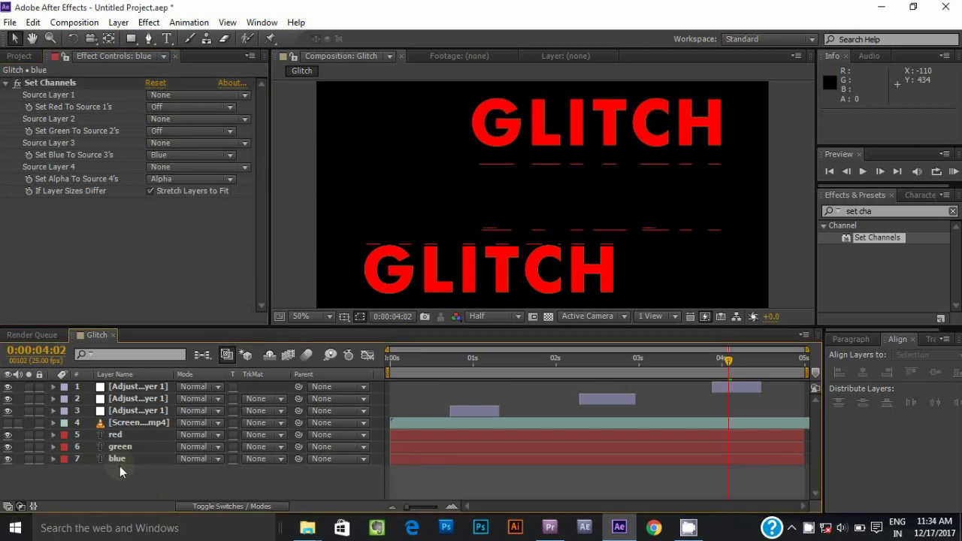
{"action": "left_click", "coordinate": [114, 457]}
{"action": "left_click", "coordinate": [128, 434], "text": "shift"}
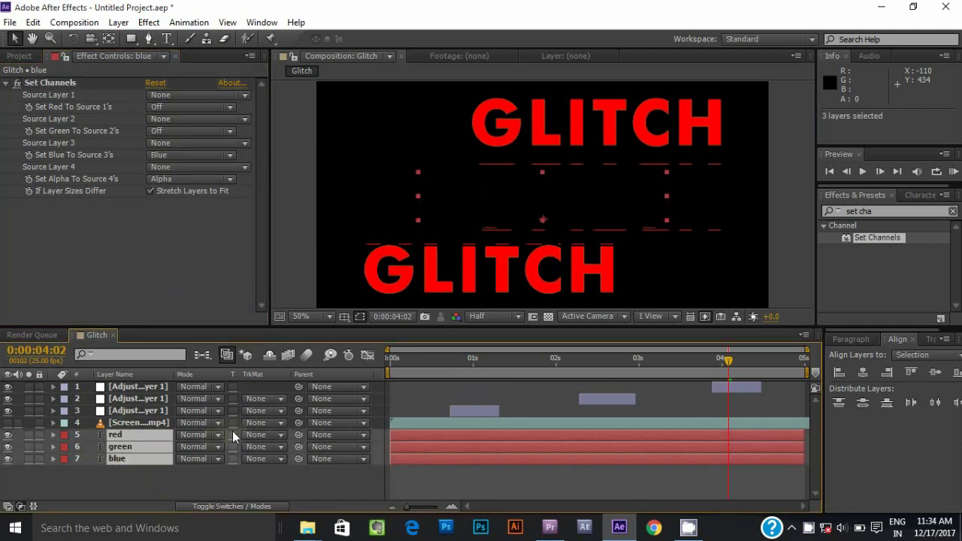
Set the red, green and blue layers to Screen mode and show their Position at 0:00:00:23.
{"action": "left_click", "coordinate": [216, 442]}
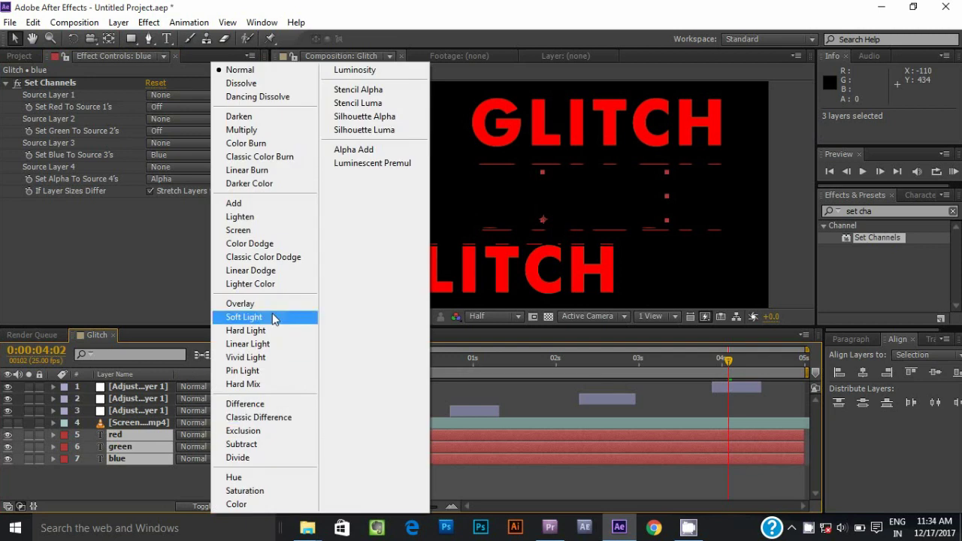
{"action": "left_click", "coordinate": [256, 231]}
{"action": "left_click_drag", "start_coordinate": [403, 358], "coordinate": [466, 363]}
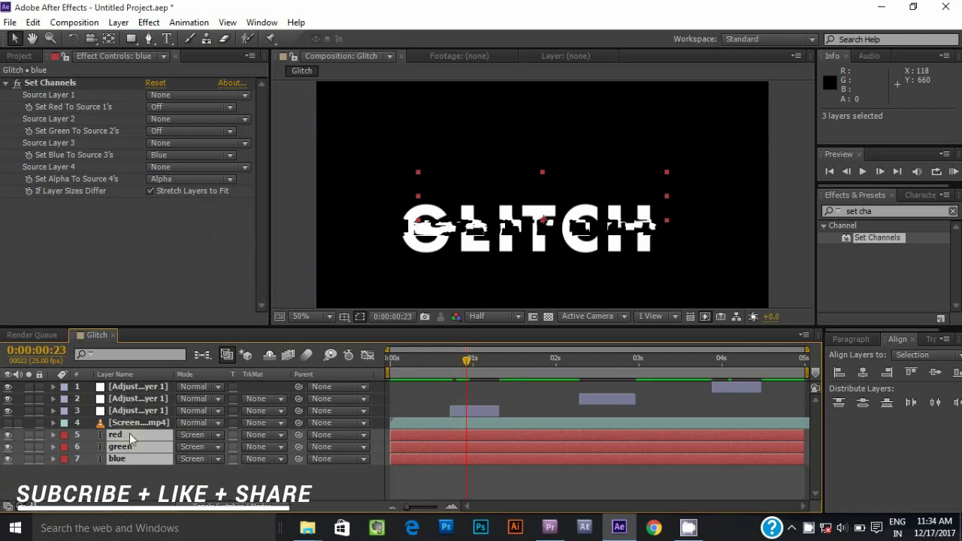
{"action": "key", "text": "p"}
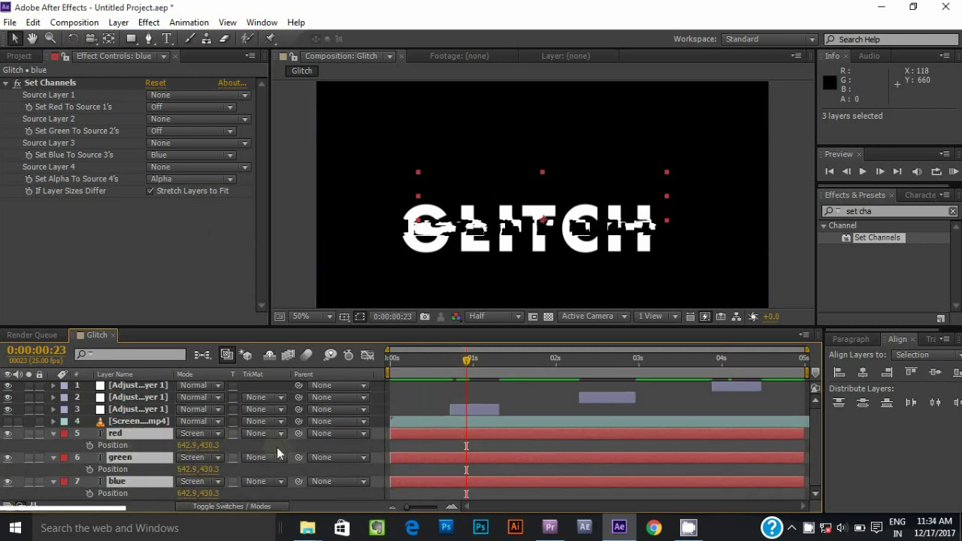
Keyframe the red layer shifting right at 0:00:01:00 and back in place at 0:00:01:08.
{"action": "left_click", "coordinate": [413, 406]}
{"action": "left_click", "coordinate": [460, 434]}
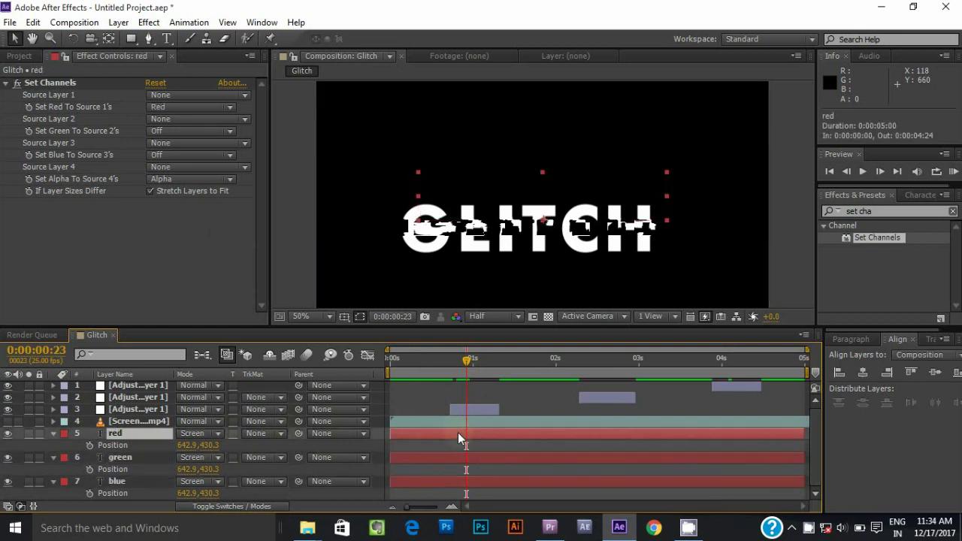
{"action": "left_click", "coordinate": [89, 446]}
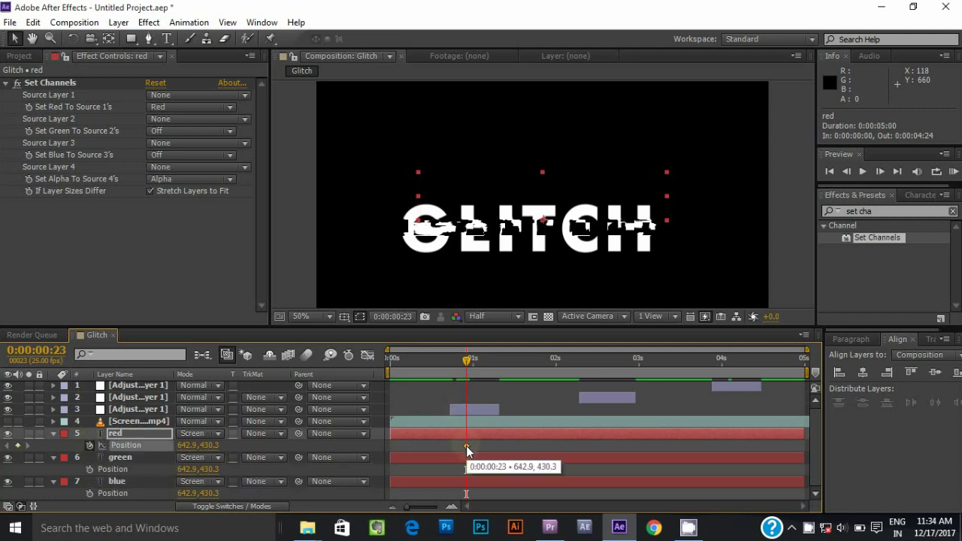
{"action": "left_click", "coordinate": [465, 446]}
{"action": "left_click_drag", "start_coordinate": [466, 366], "coordinate": [451, 367]}
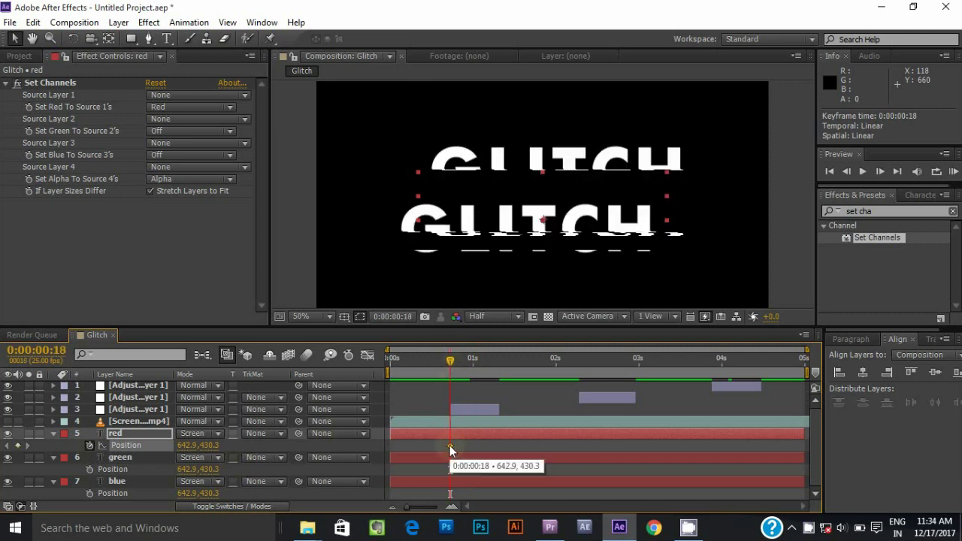
{"action": "left_click_drag", "start_coordinate": [450, 364], "coordinate": [471, 361]}
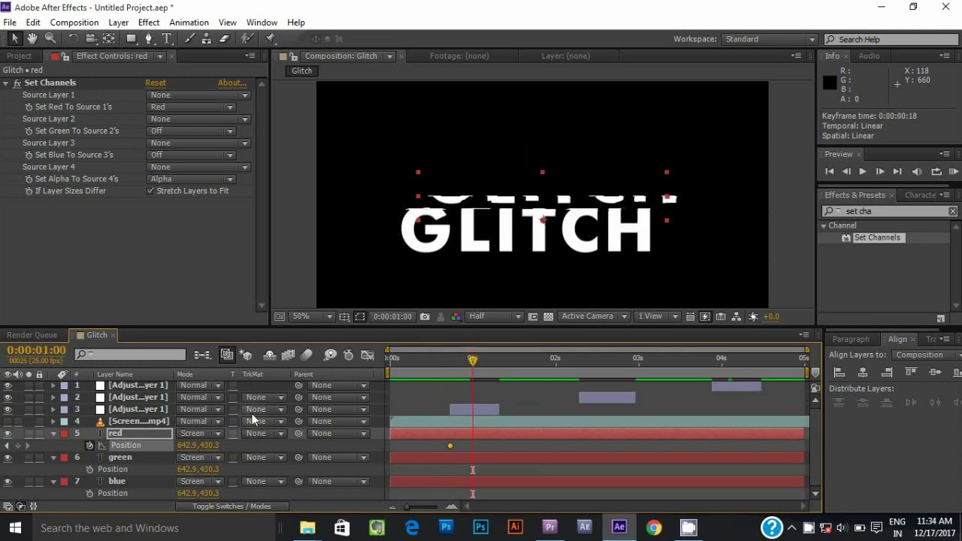
{"action": "mouse_move", "coordinate": [187, 445]}
{"action": "left_mouse_down"}
{"action": "mouse_move", "coordinate": [231, 444]}
{"action": "mouse_move", "coordinate": [201, 447]}
{"action": "left_mouse_up"}
{"action": "left_click_drag", "start_coordinate": [474, 363], "coordinate": [500, 360]}
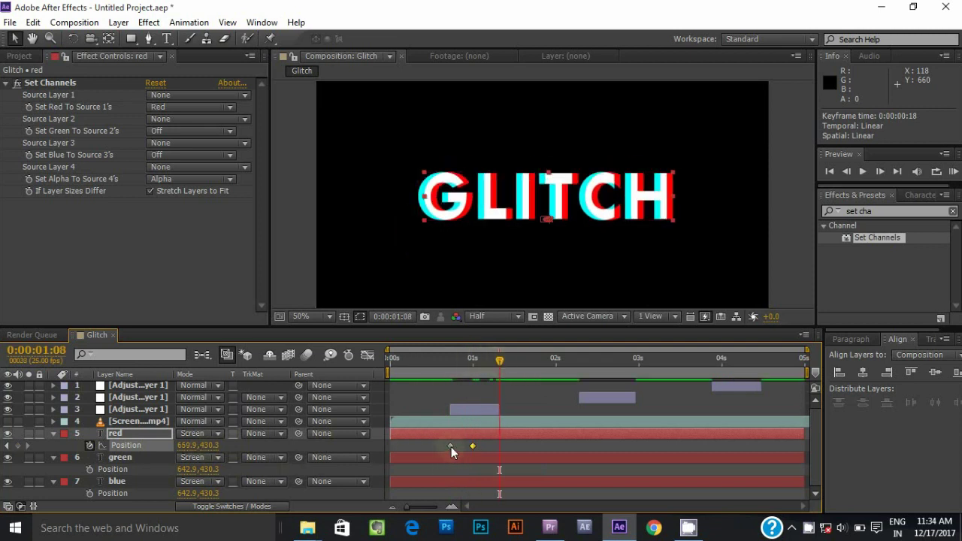
{"action": "key", "text": "ctrl+c"}
{"action": "key", "text": "ctrl+v"}
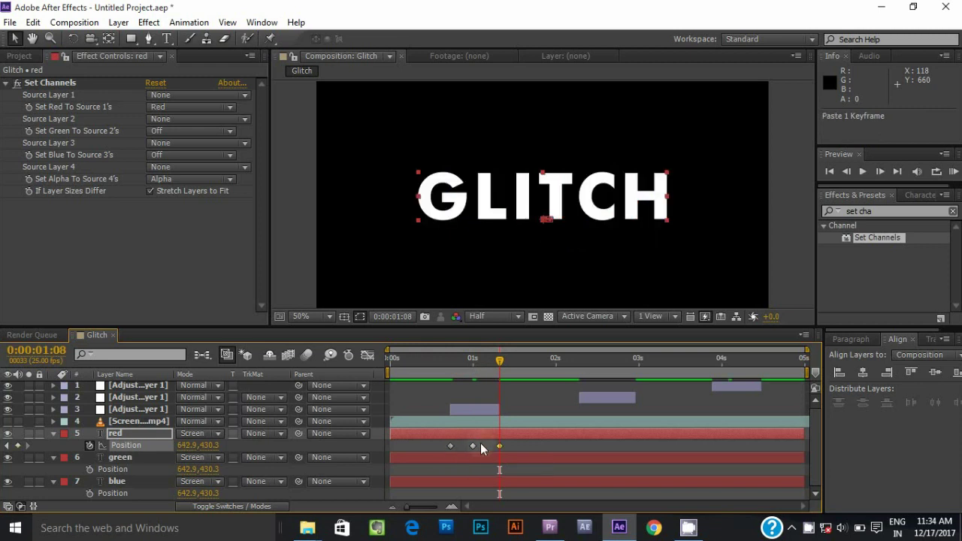
Keyframe the green layer's Position, moving it up to 642.9,418.3 at 0:00:01:00.
{"action": "left_click_drag", "start_coordinate": [501, 360], "coordinate": [452, 375]}
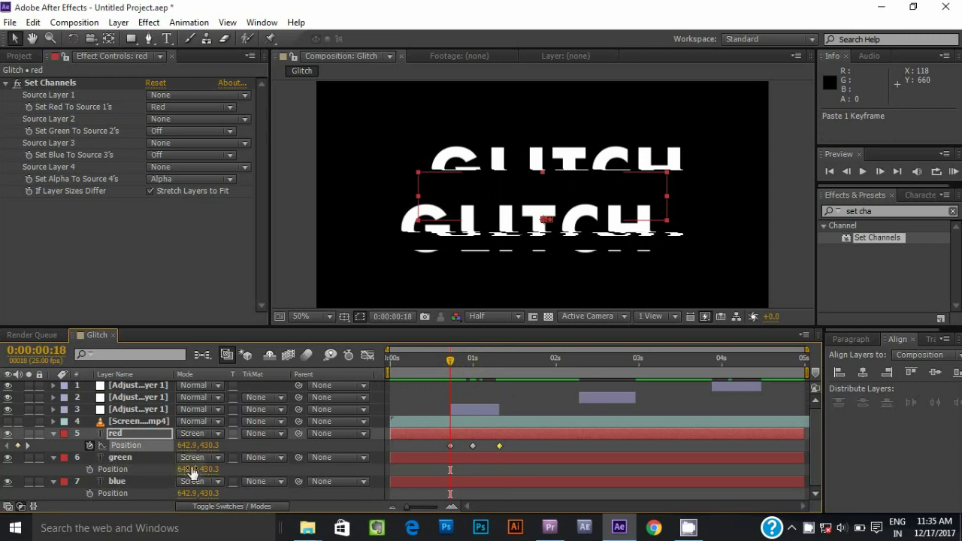
{"action": "left_click", "coordinate": [89, 469]}
{"action": "left_click_drag", "start_coordinate": [452, 361], "coordinate": [472, 361]}
{"action": "left_click_drag", "start_coordinate": [212, 474], "coordinate": [197, 472]}
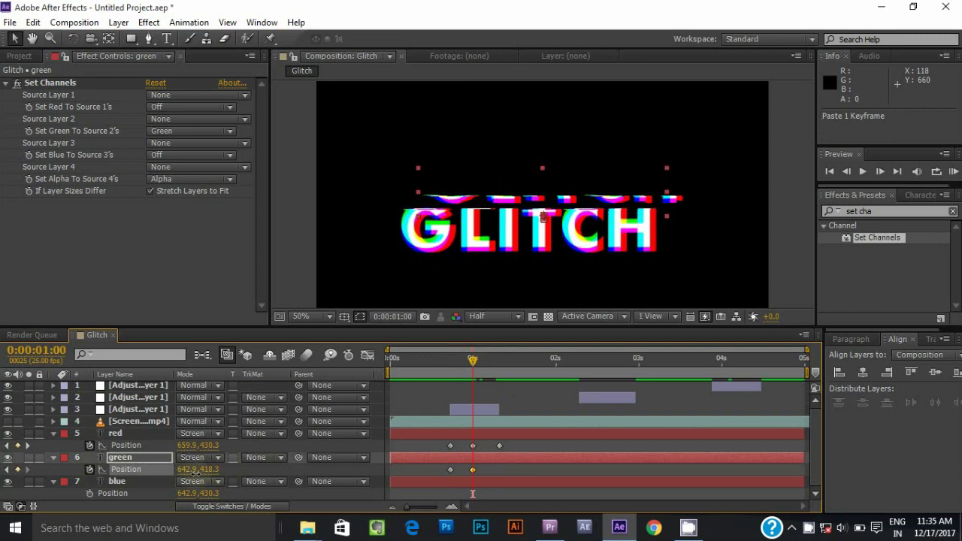